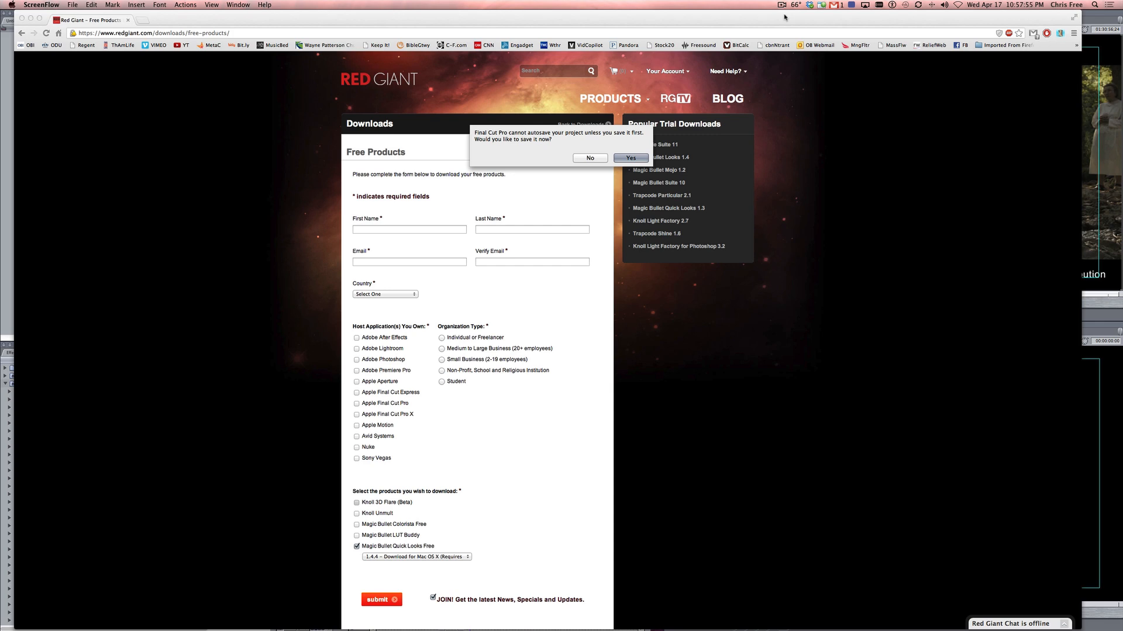
Decline saving the untitled Final Cut Pro project at the autosave prompt.
click(591, 160)
click(591, 161)
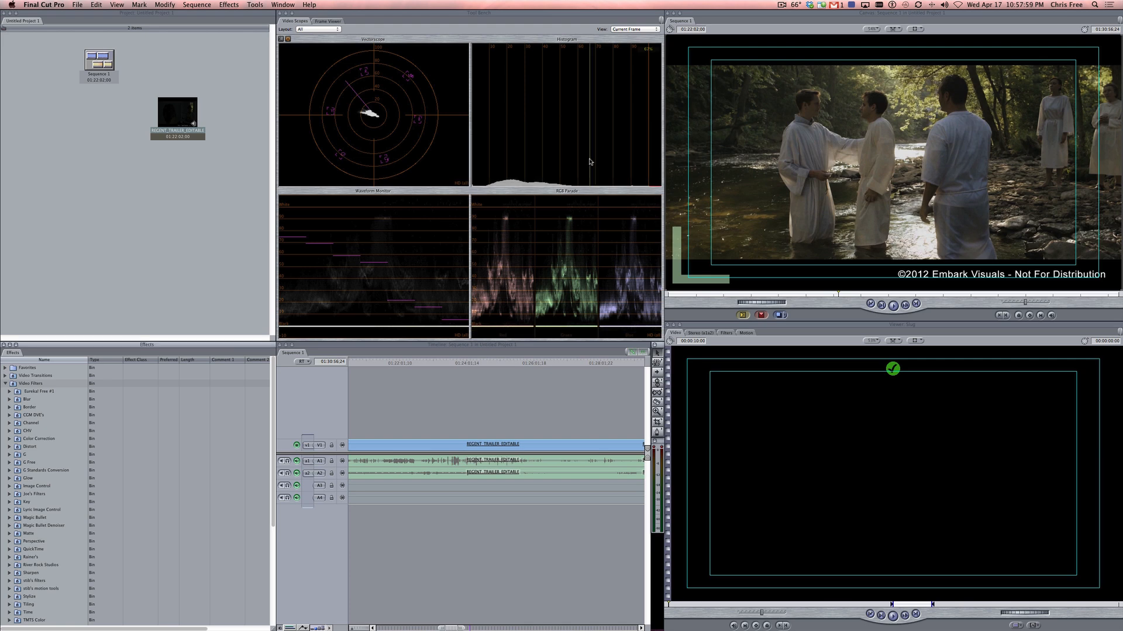
Switch to Chrome and view the download versions offered for Magic Bullet Quick Looks Free without changing the selection.
key(super+Tab)
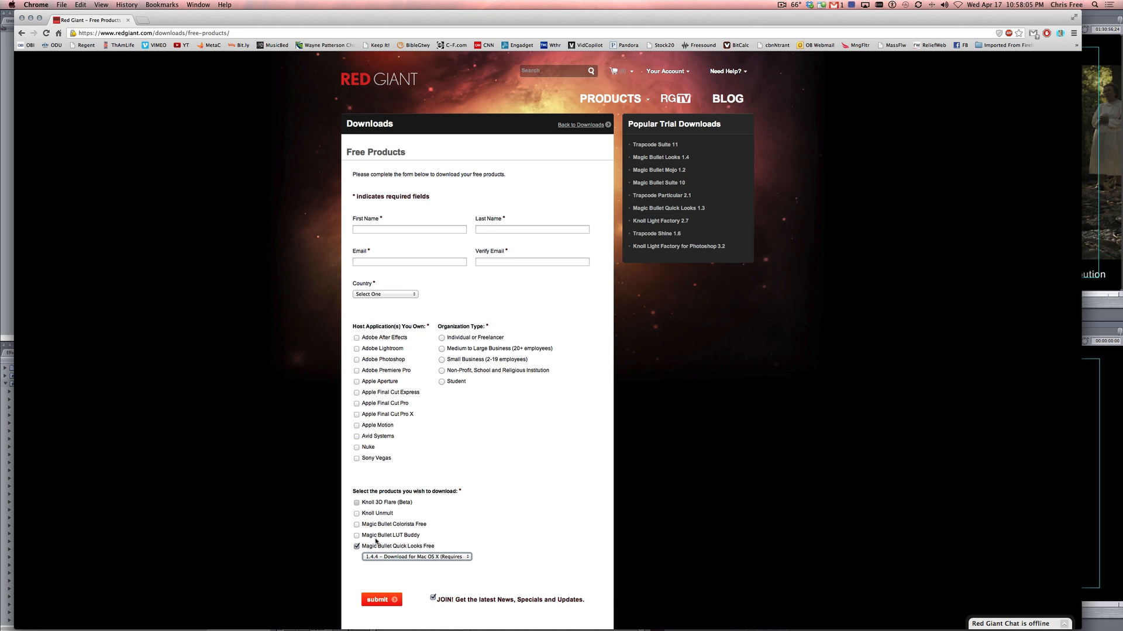
click(411, 558)
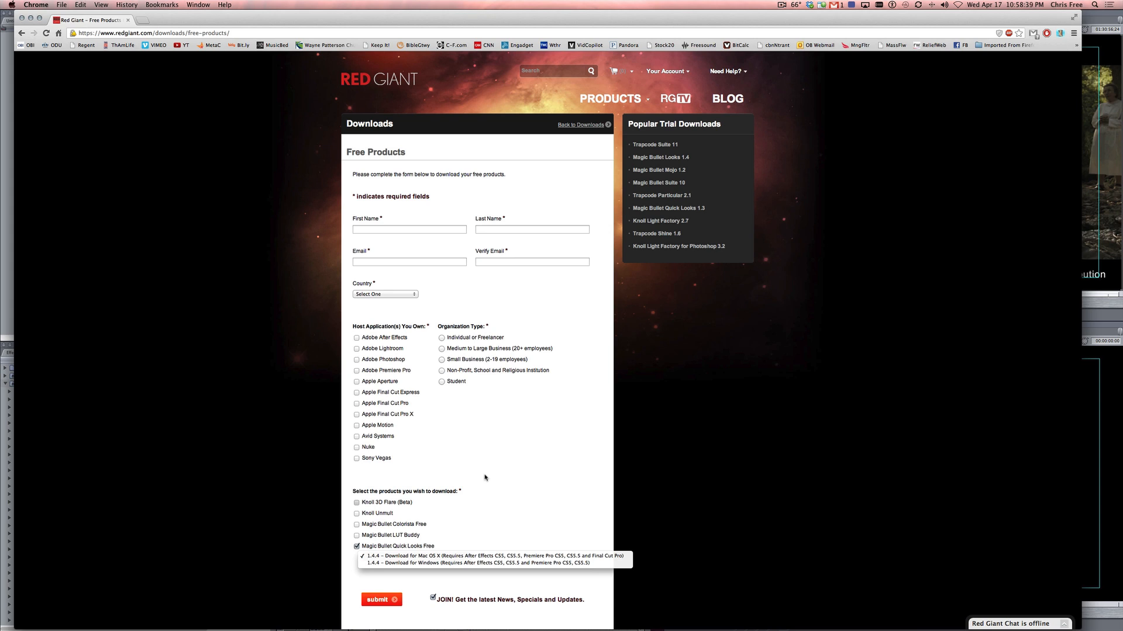
click(438, 480)
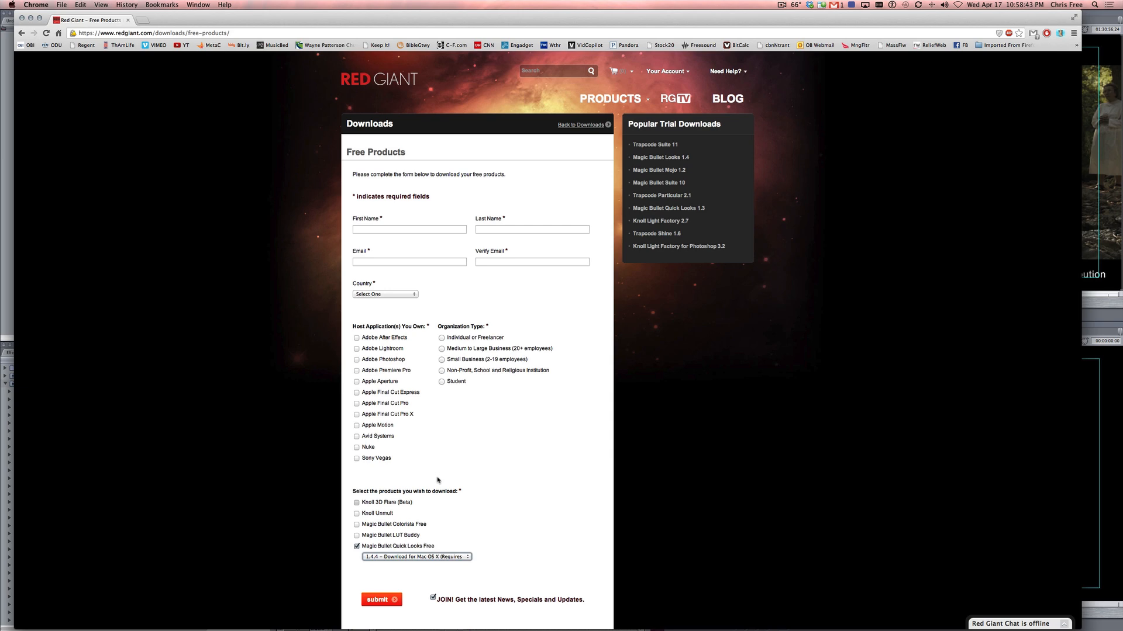
Switch to Final Cut Pro and cut the trailer clip in the timeline near the river baptism shot.
key(super+Tab)
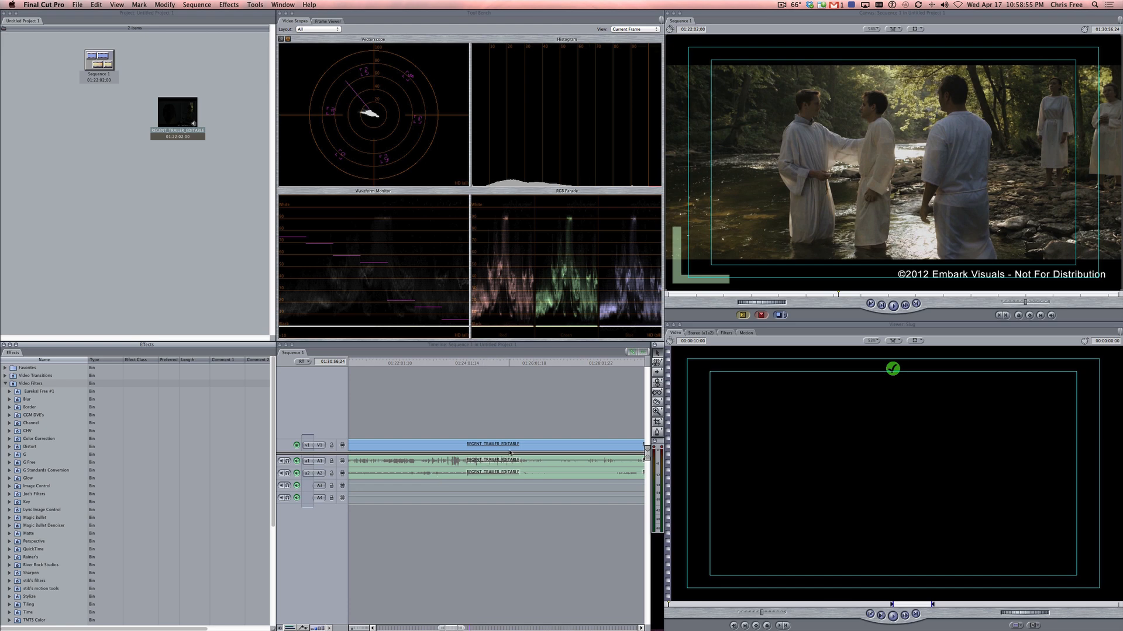
scroll(527, 437, left, 5)
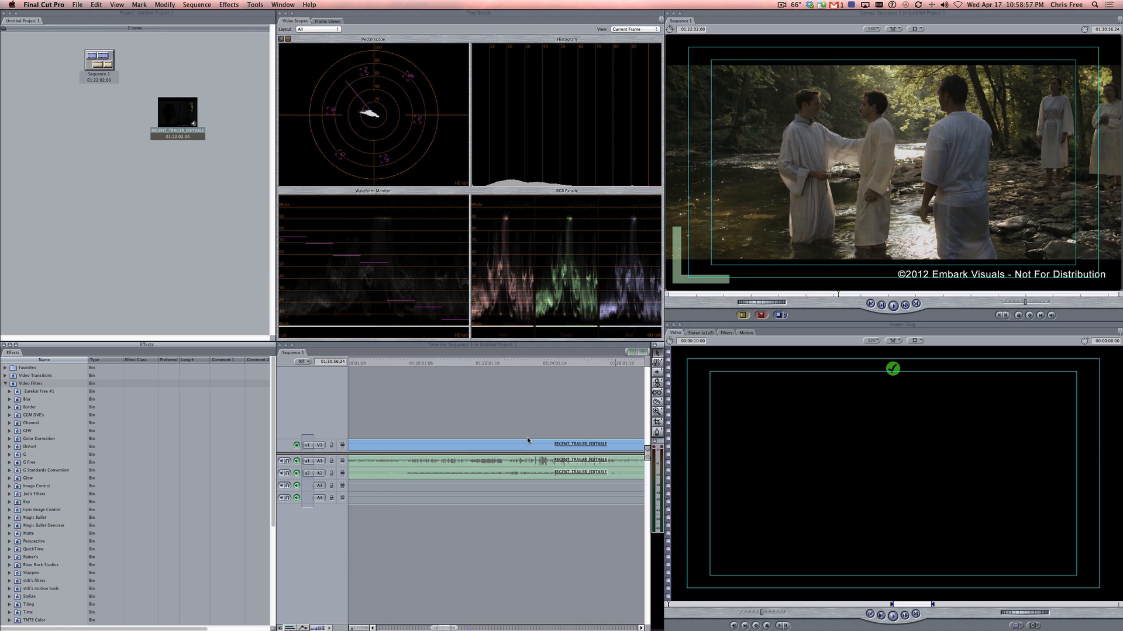
click(512, 399)
key(shift+z)
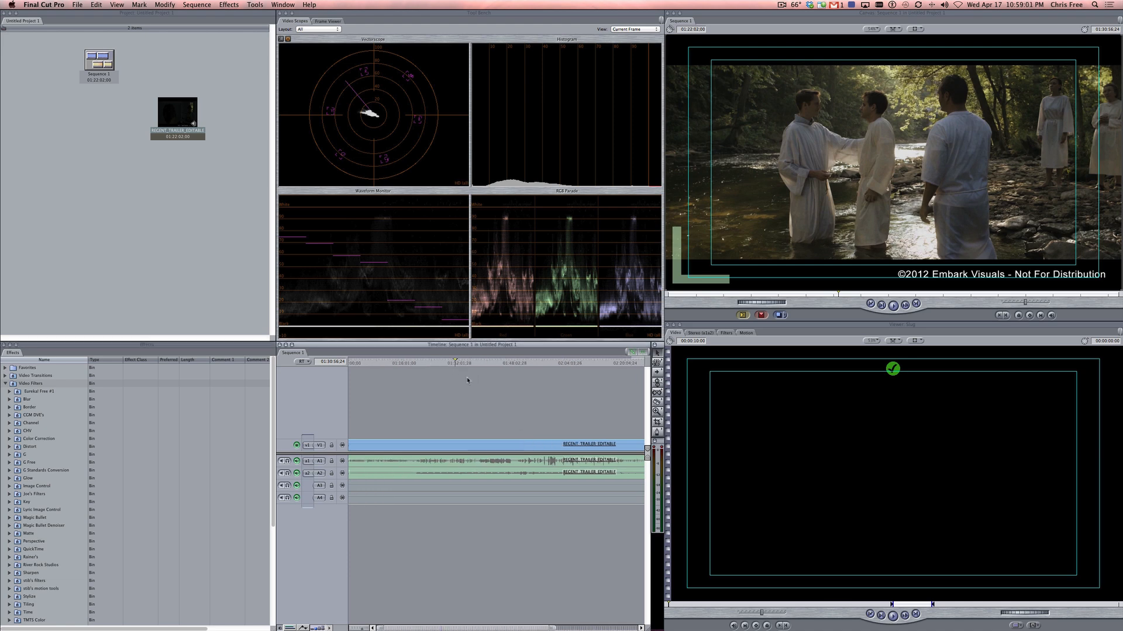
click(454, 363)
key(ctrl+v)
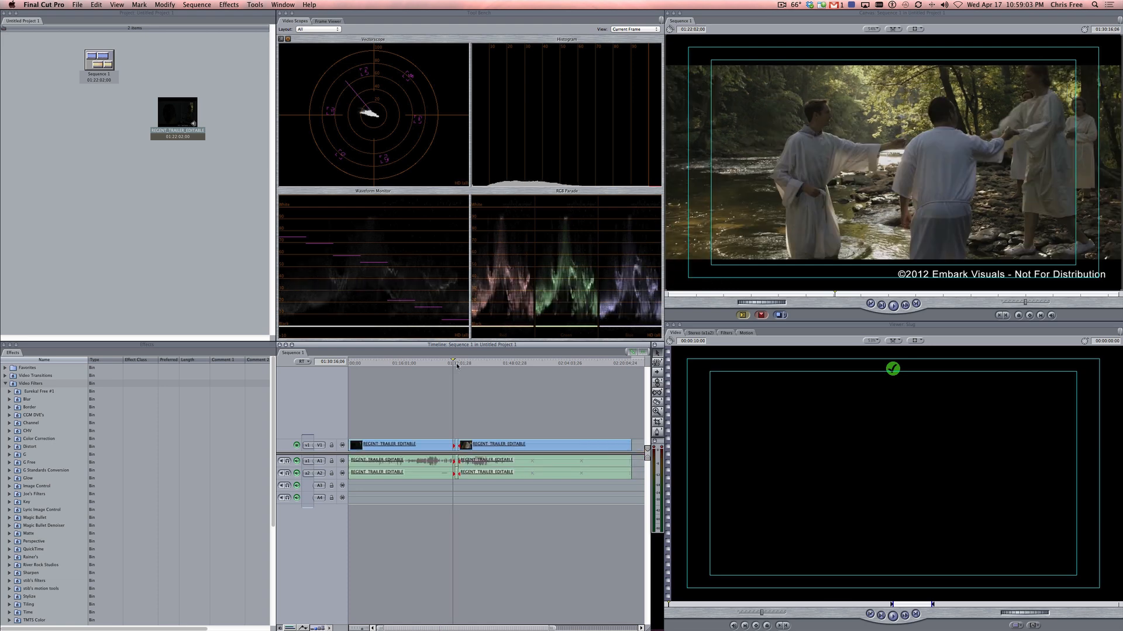
Cut the RECENT_TRAILER_EDITABLE clip at 01:31:02:00 with the Razor Blade to isolate a short segment.
drag(457, 366, 456, 364)
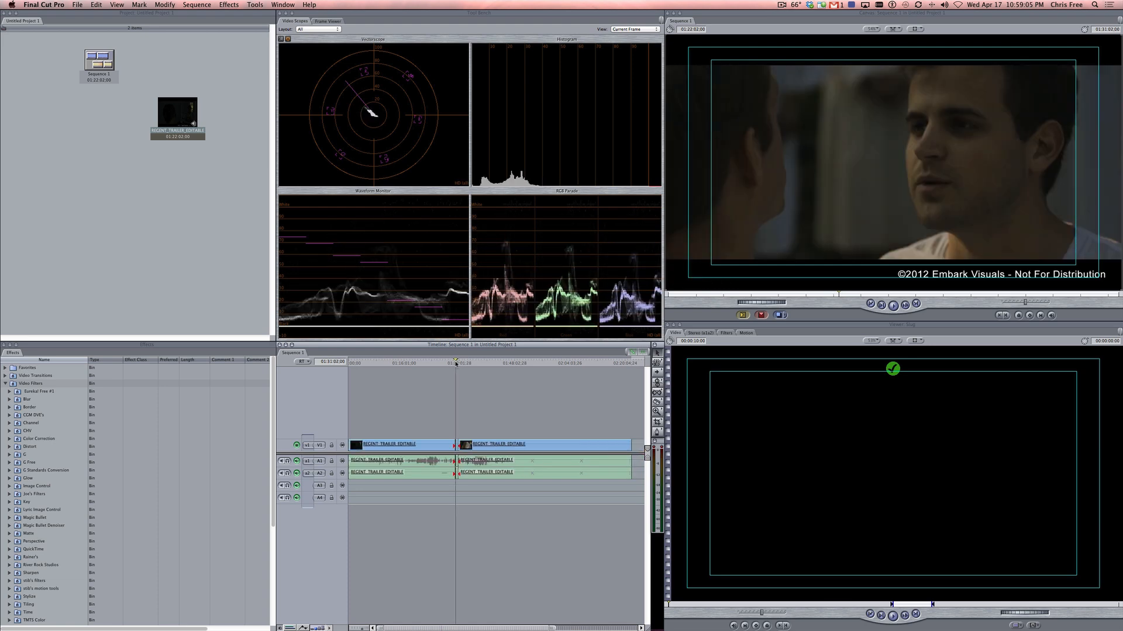
key(super+equal)
key(super+equal)
key(super+equal)
key(super+equal)
key(super+equal)
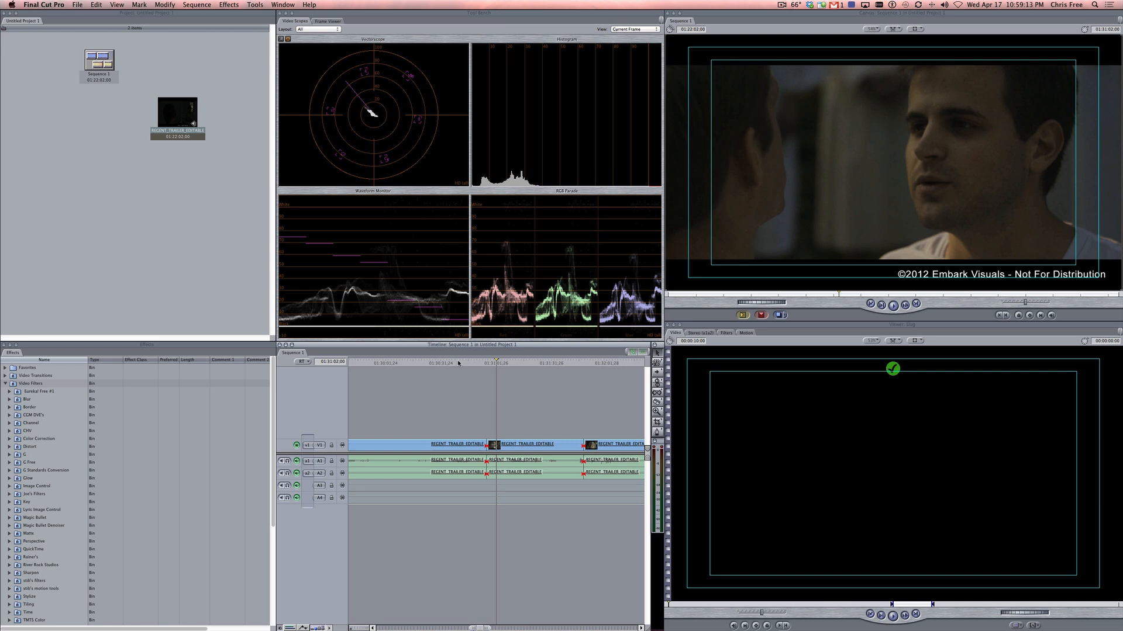
key(b)
click(496, 445)
Join the through edit at the cut following the short segment, with the playhead placed at 01:30:56:24.
drag(495, 363, 489, 364)
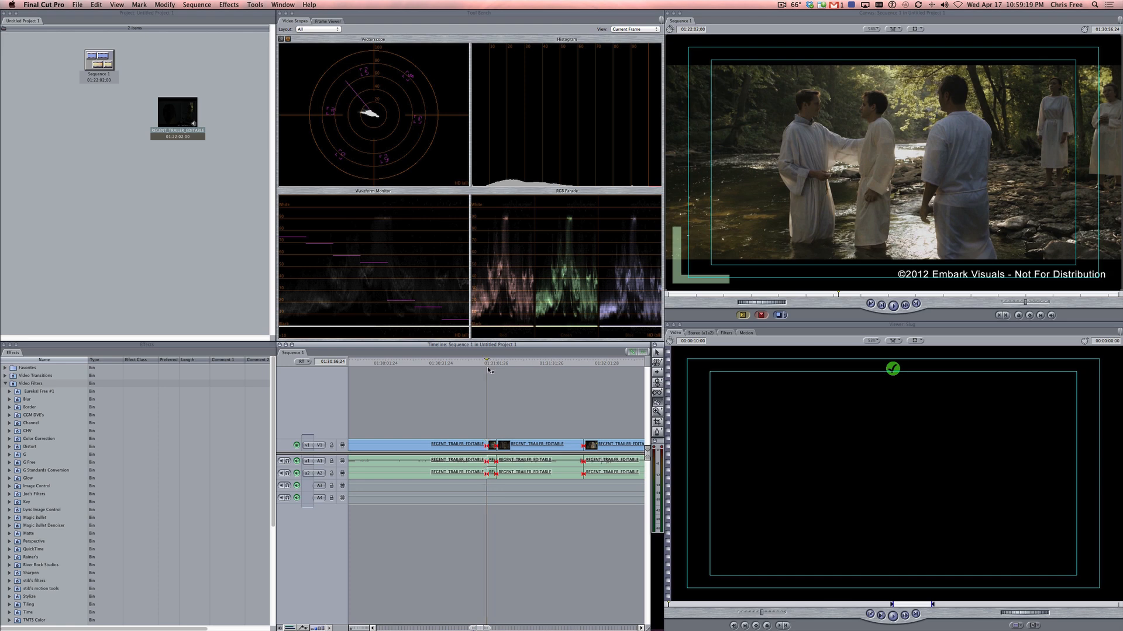
key(a)
right_click(584, 445)
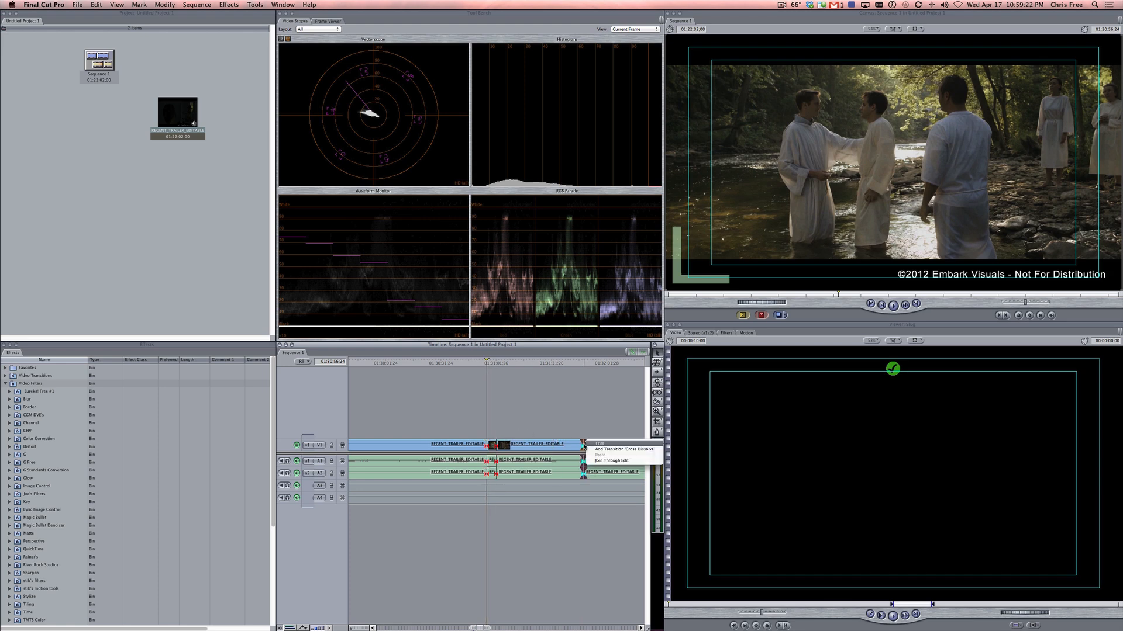
click(611, 460)
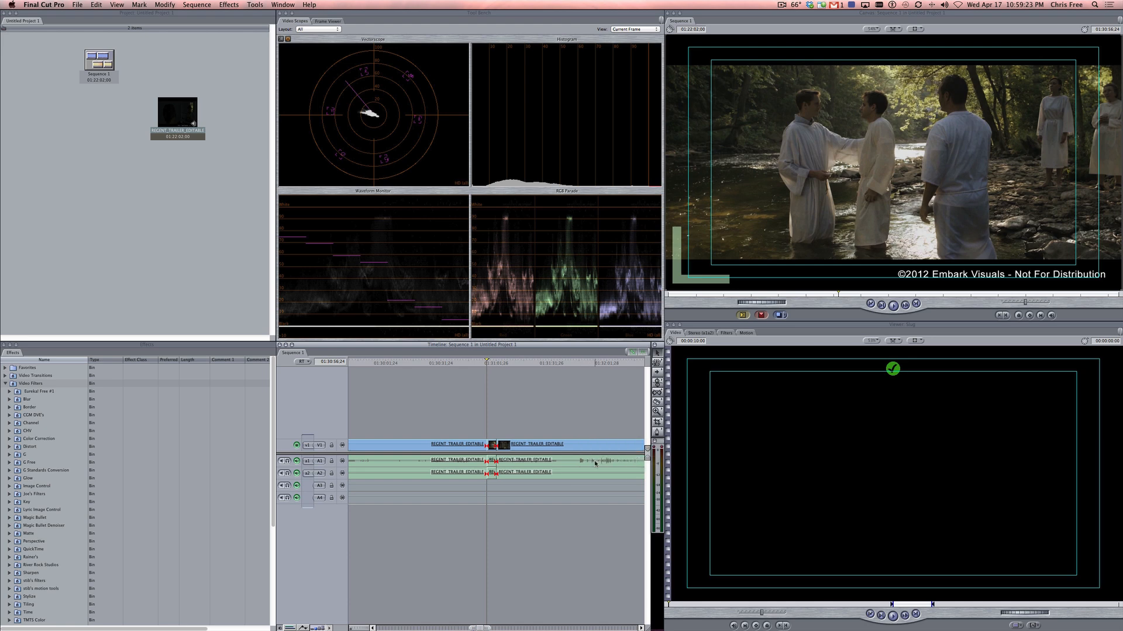
Park the playhead at 01:30:57:08 and apply the Magic Bullet Looks video filter to the short river segment.
click(490, 363)
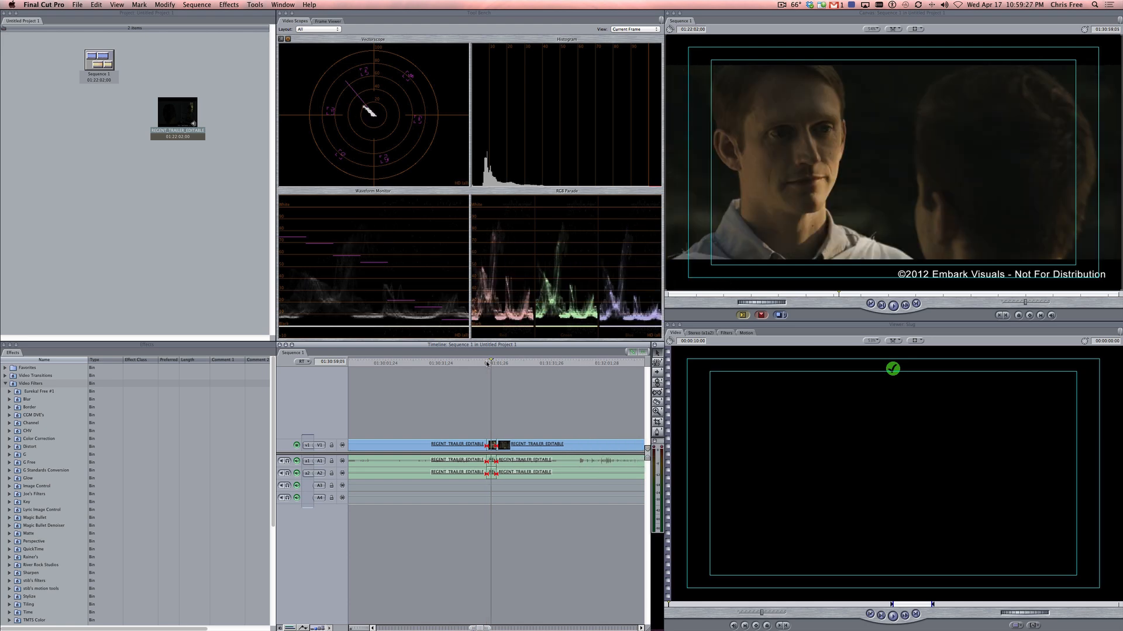
click(488, 363)
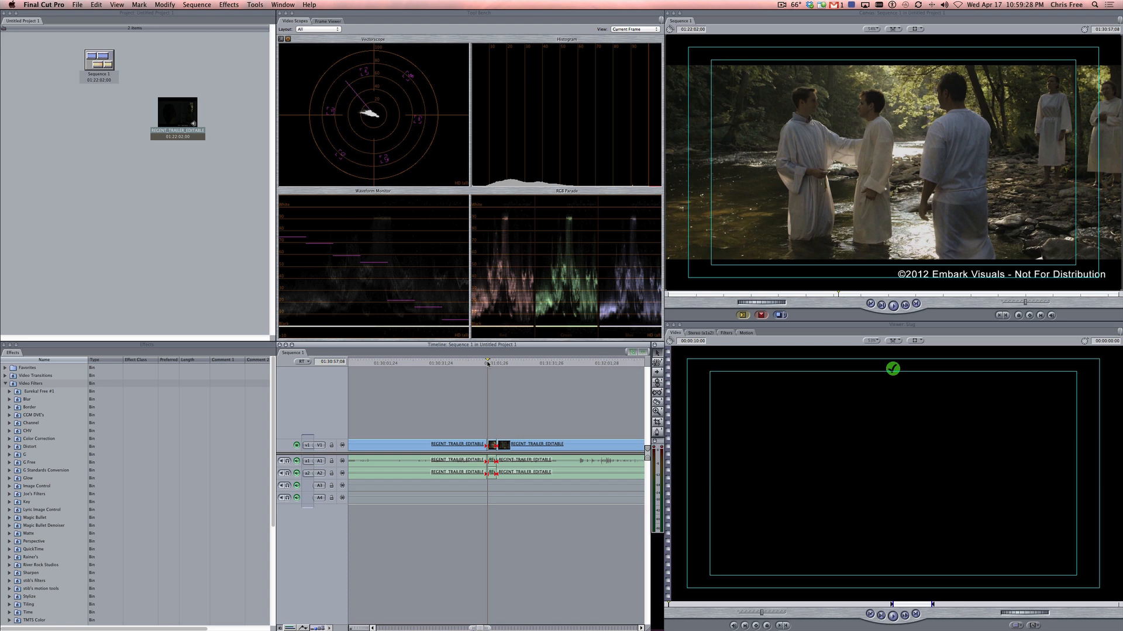
click(7, 384)
click(6, 384)
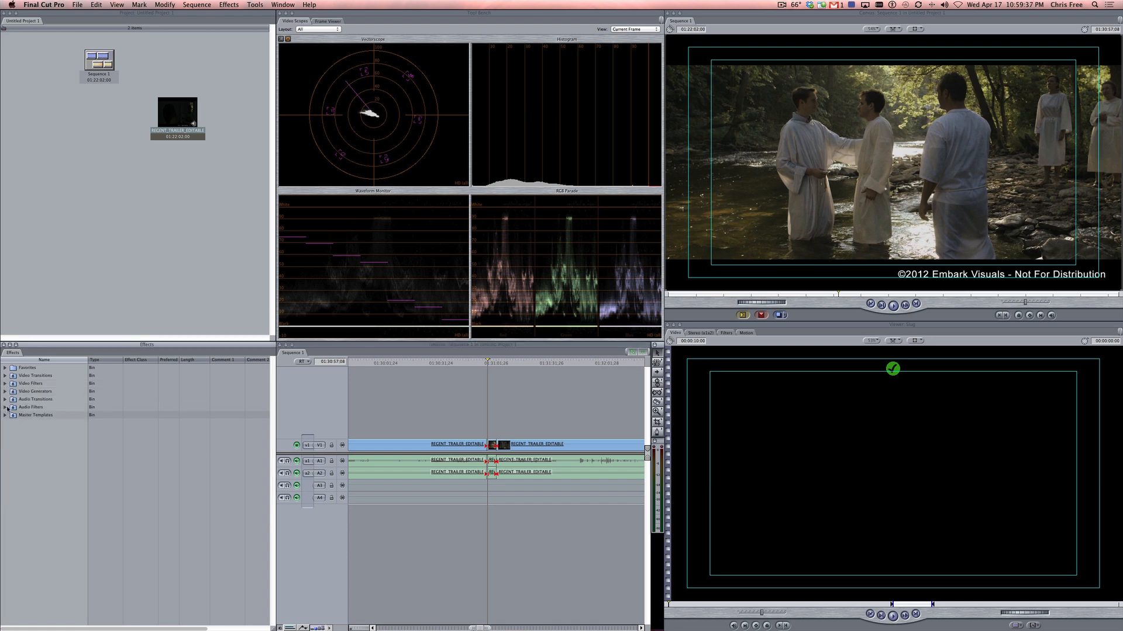
click(7, 384)
click(5, 384)
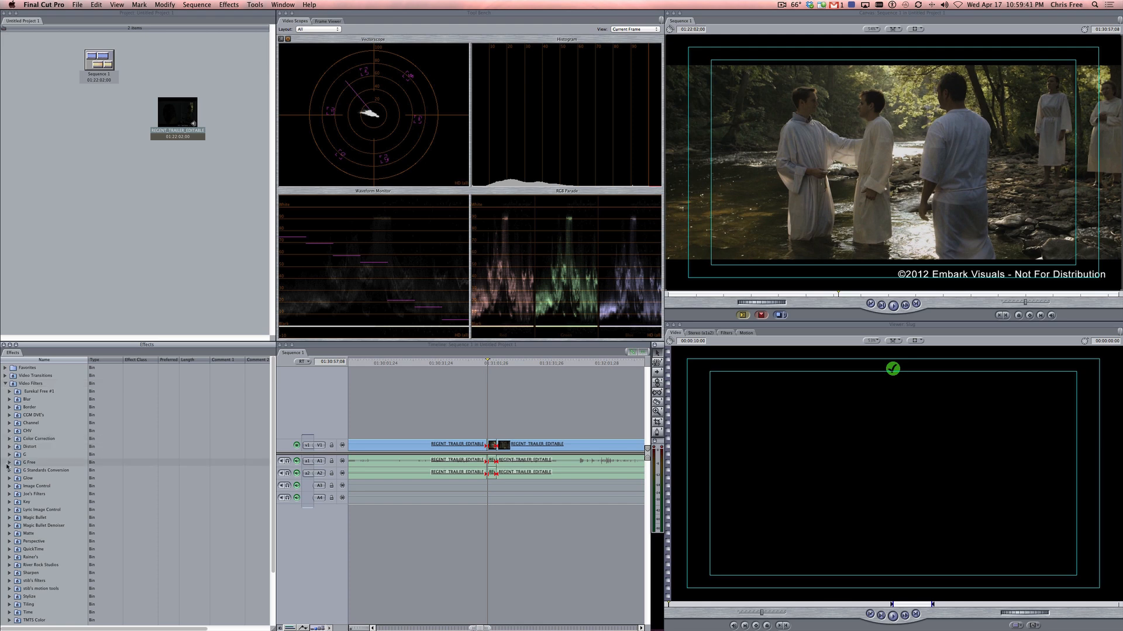
click(9, 518)
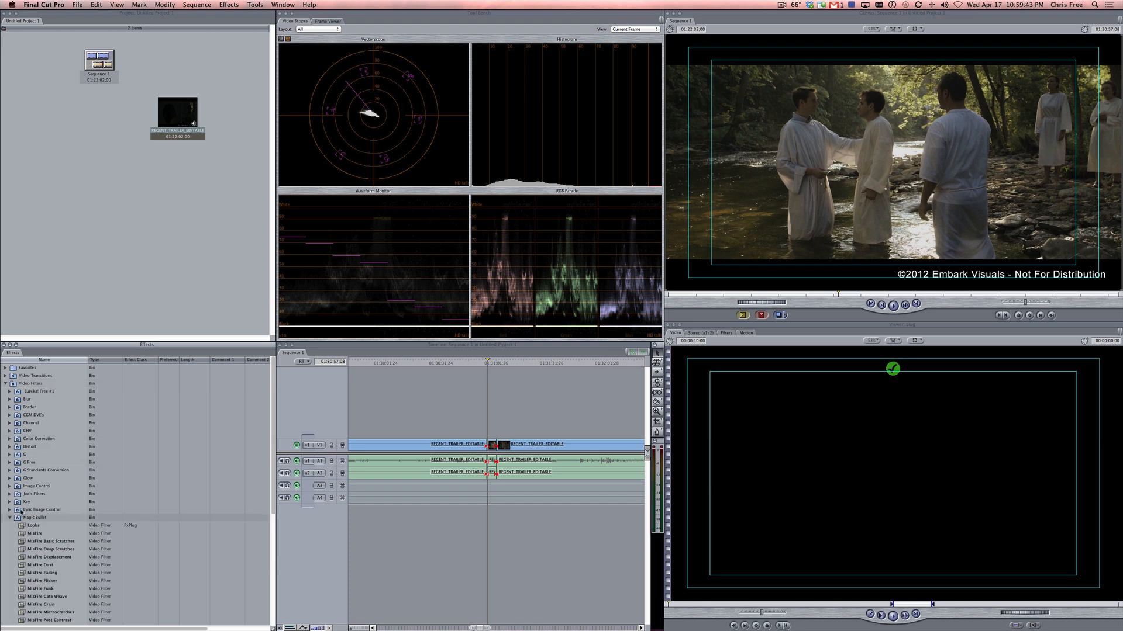
scroll(23, 510, down, 1)
click(21, 518)
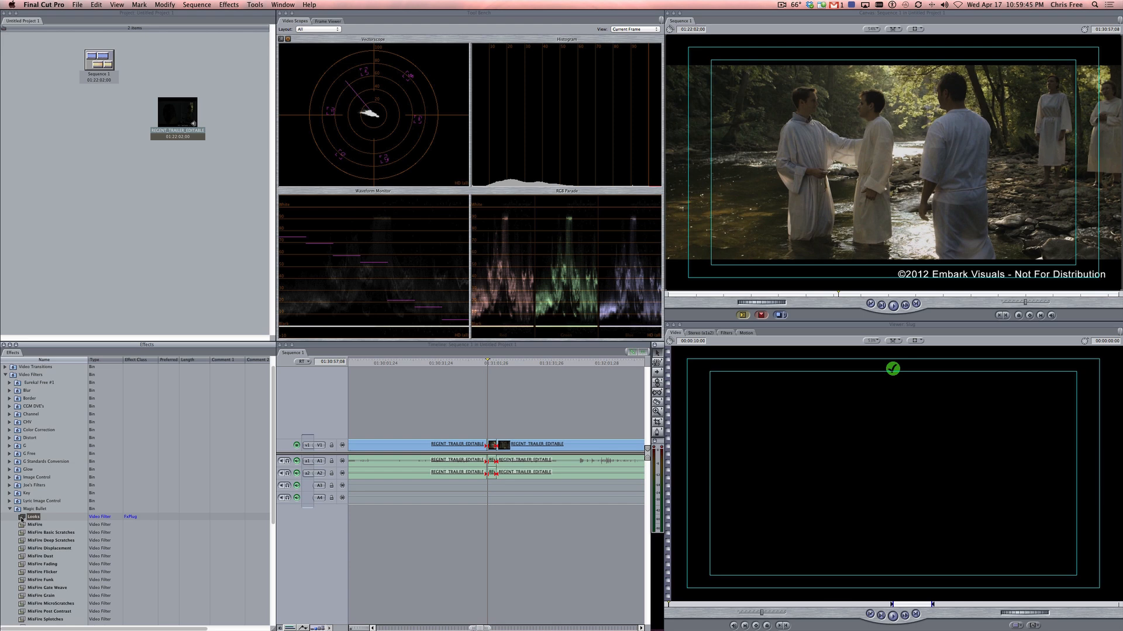
drag(22, 517, 491, 448)
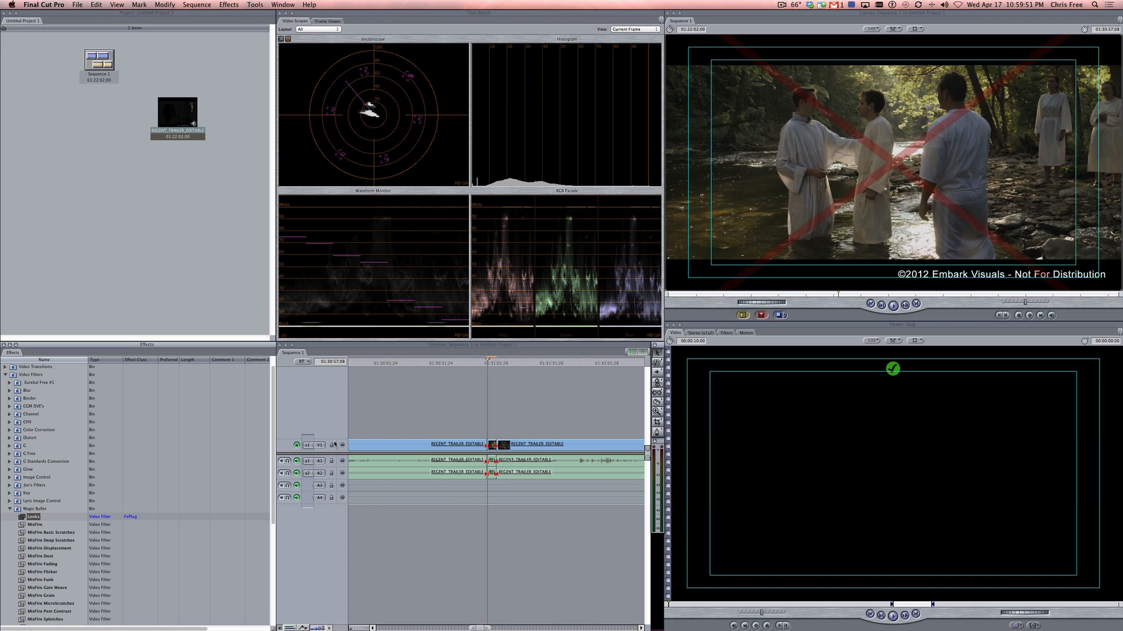
Make the V1 and A1 tracks taller in the timeline around the short river segment.
drag(333, 439, 334, 377)
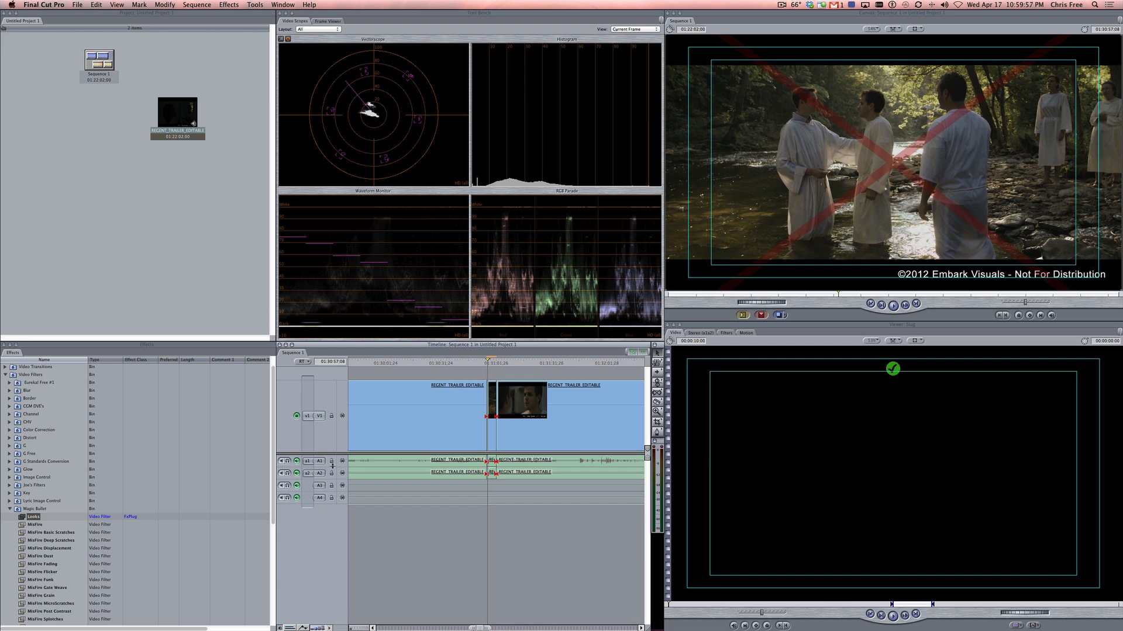
drag(333, 466, 316, 525)
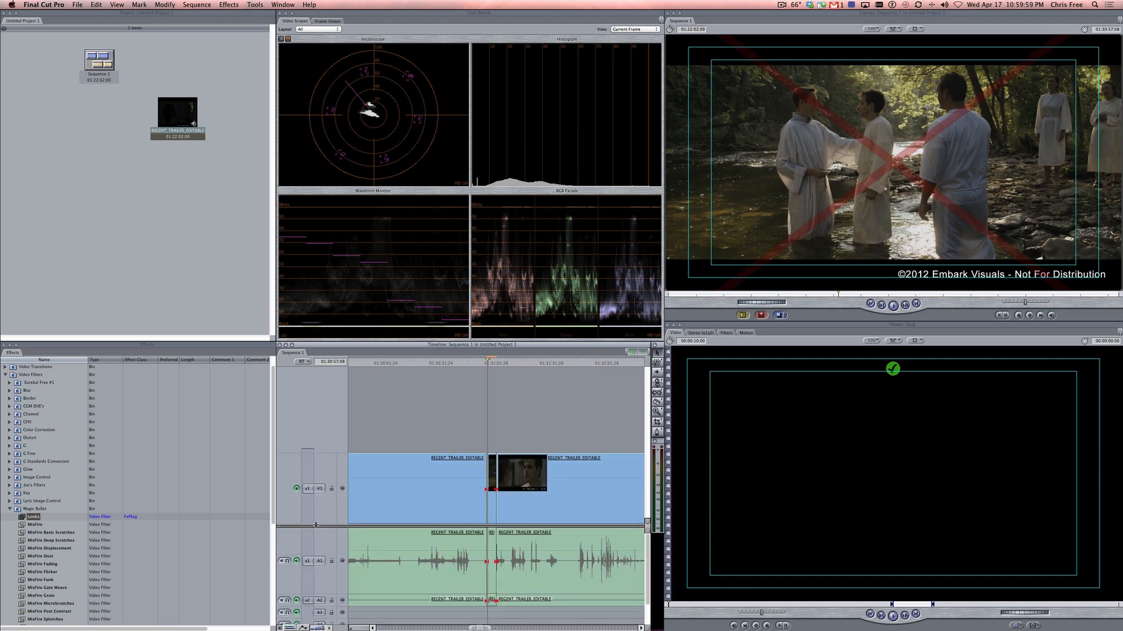
key(super+equal)
key(super+equal)
key(super+equal)
key(super+equal)
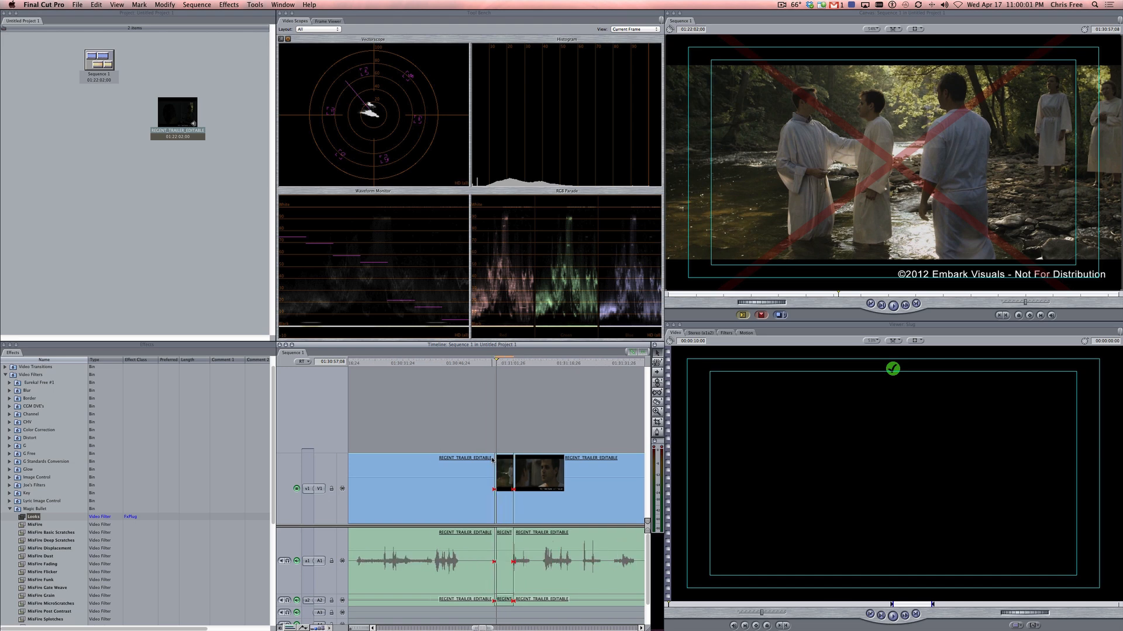
Load the short river segment into the Viewer and launch the Looks filter's editor from its filter settings.
double_click(510, 477)
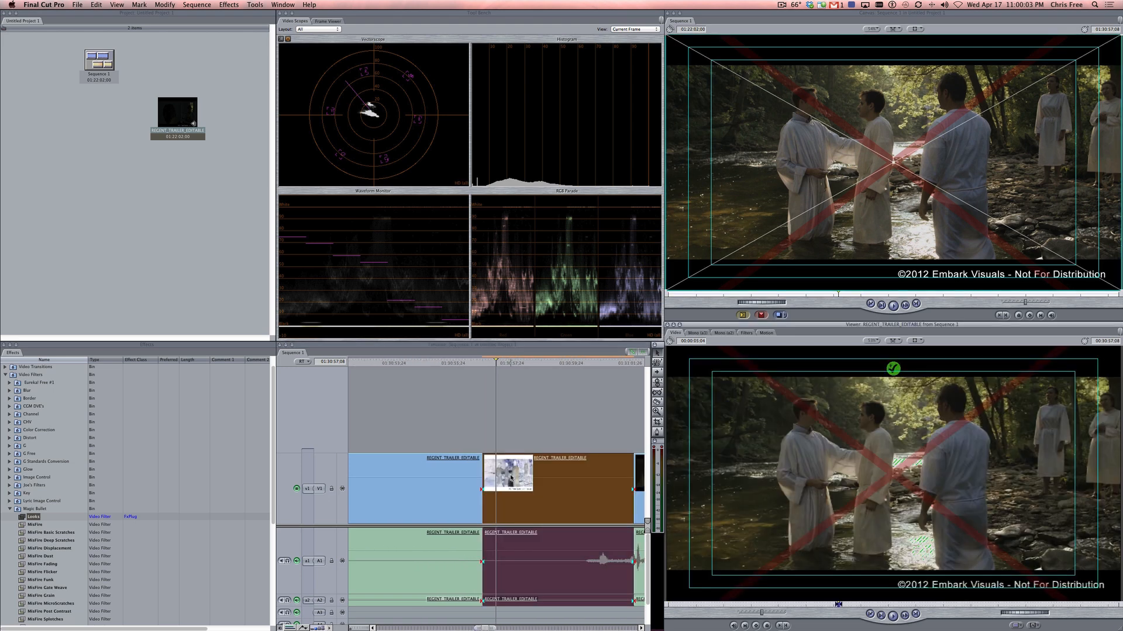
click(747, 333)
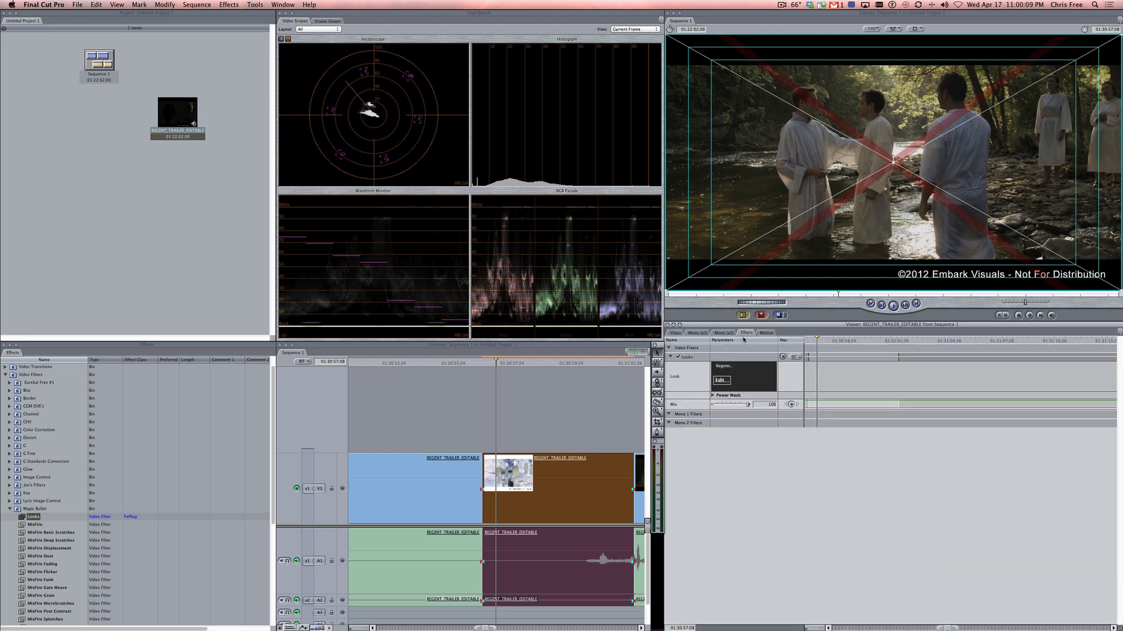
click(722, 380)
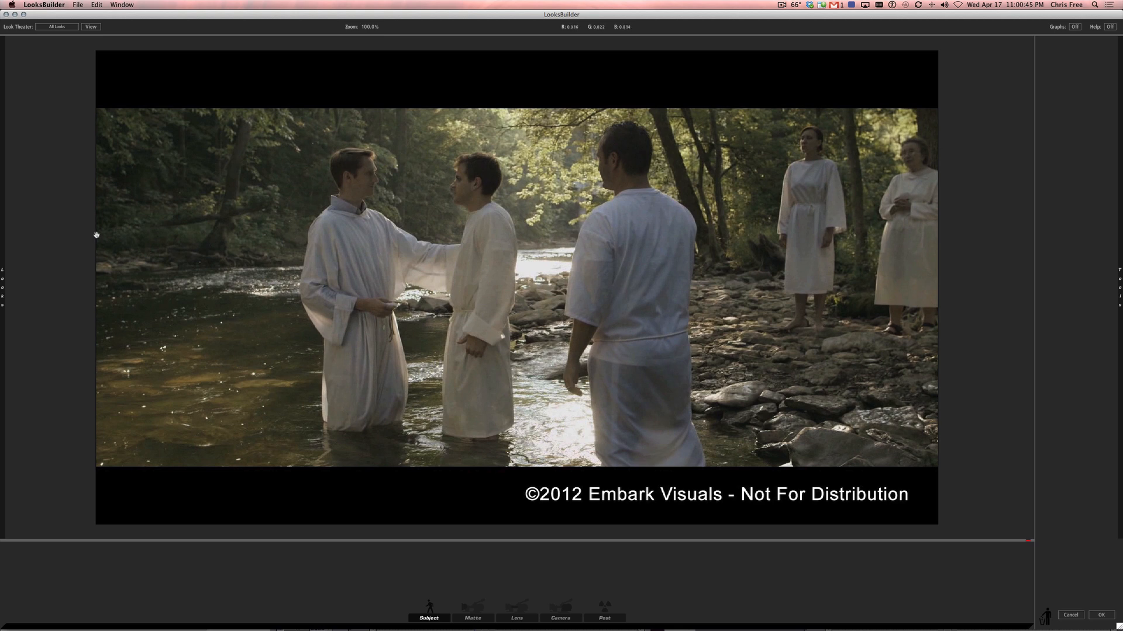
Preview the presets in the Look Theater with the All Looks category, and stop the preview.
mouse_move(3, 235)
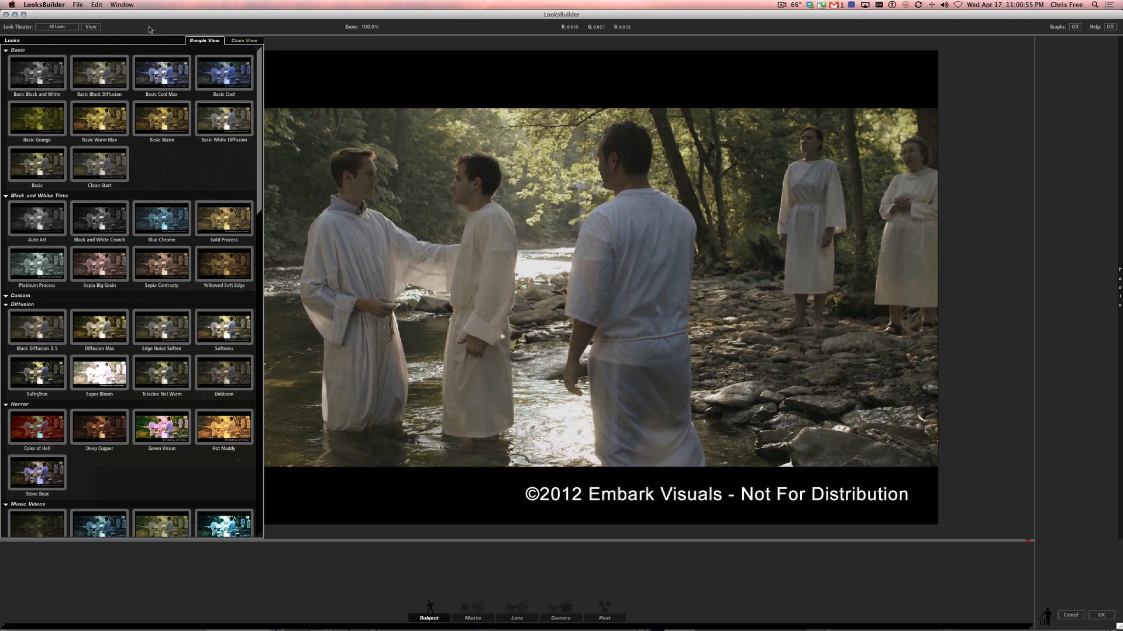
click(61, 29)
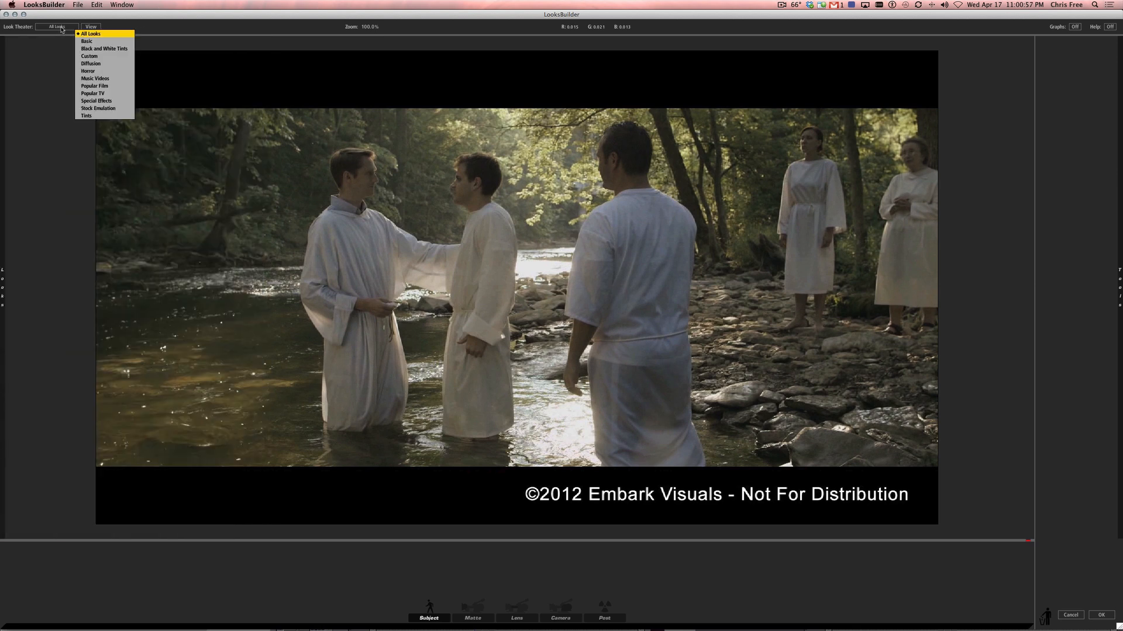
click(123, 27)
click(94, 28)
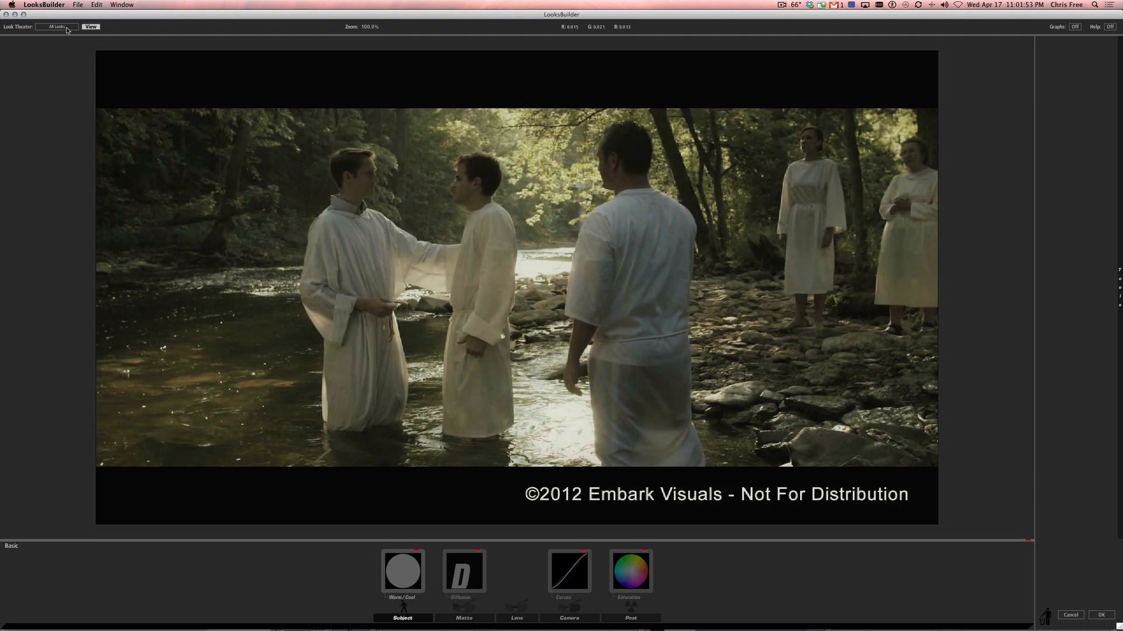
click(67, 30)
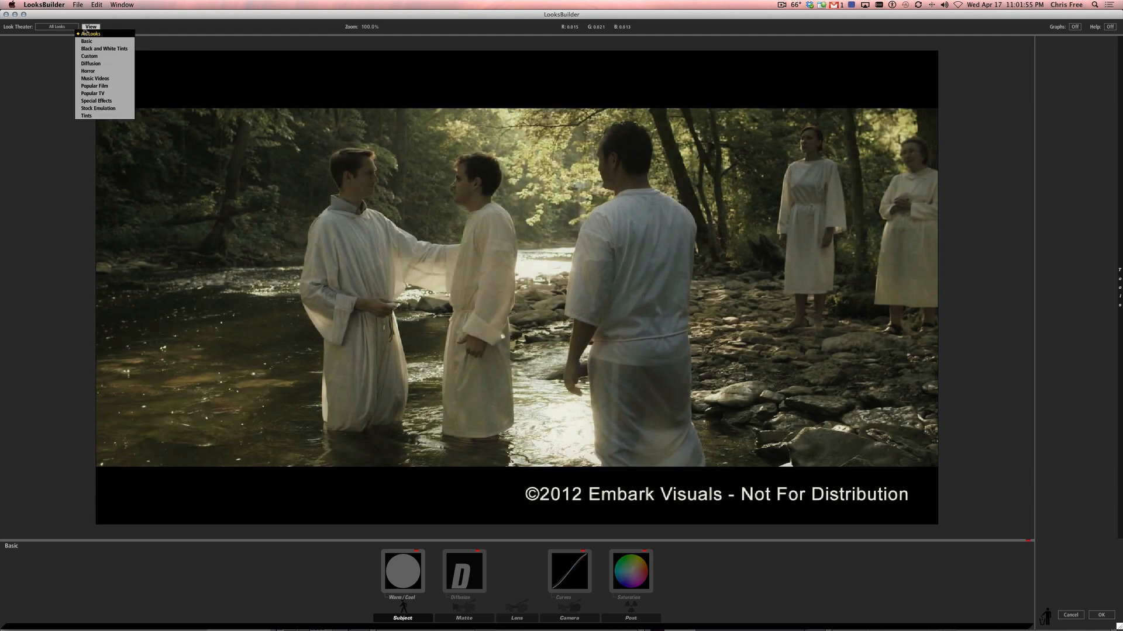
click(89, 28)
click(55, 30)
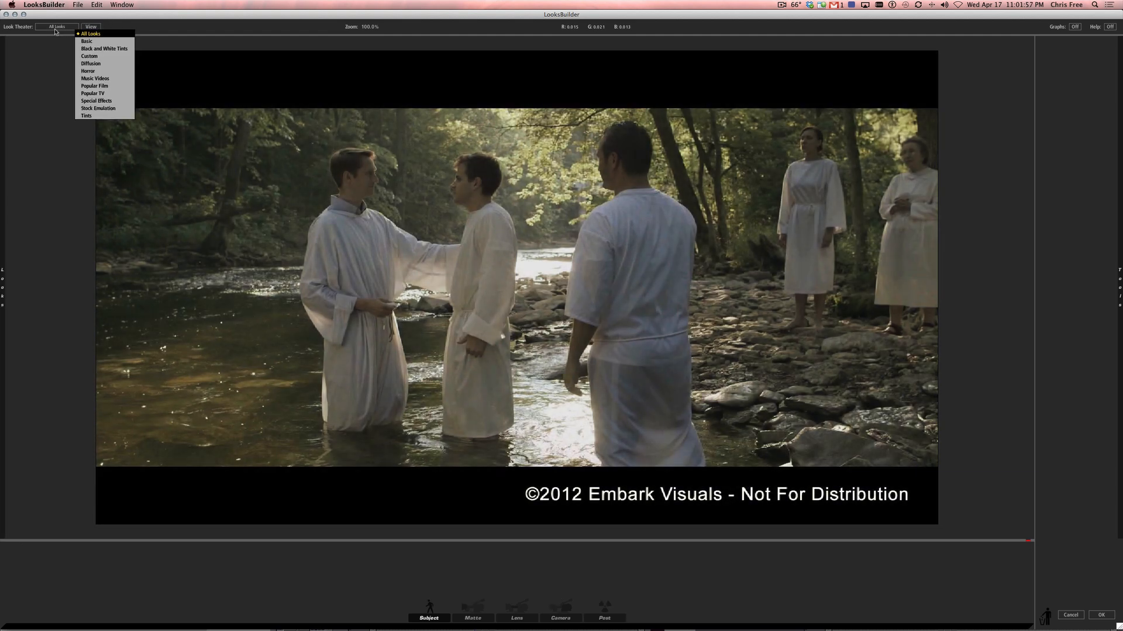
click(89, 34)
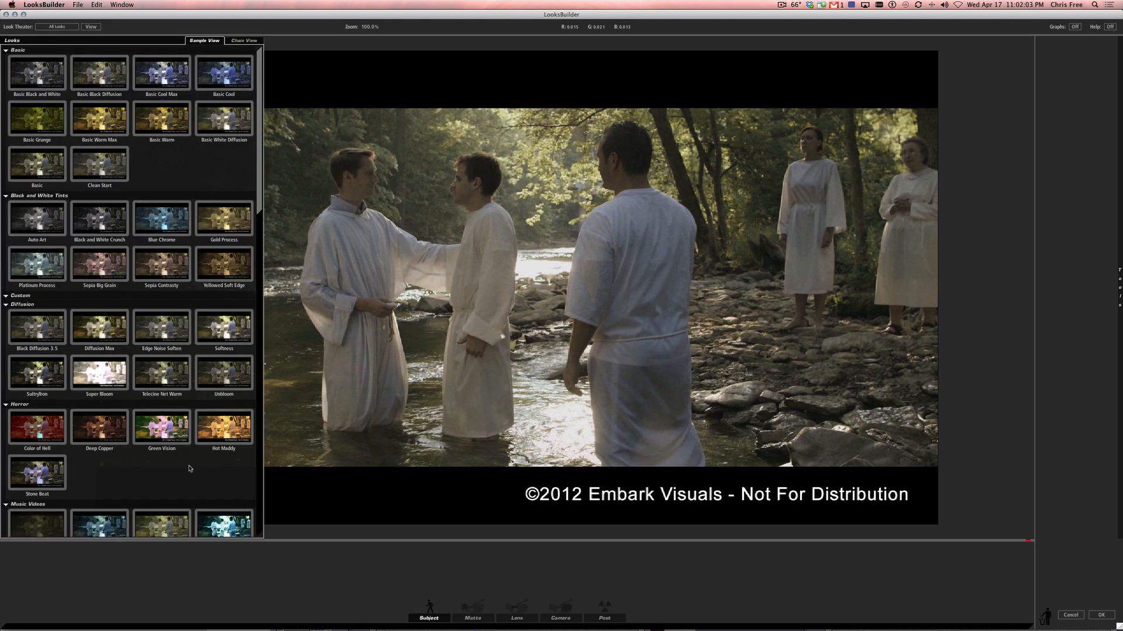
Apply the Blockbuster preset from the Popular Film looks and open its Ranged Saturation settings.
scroll(189, 468, down, 5)
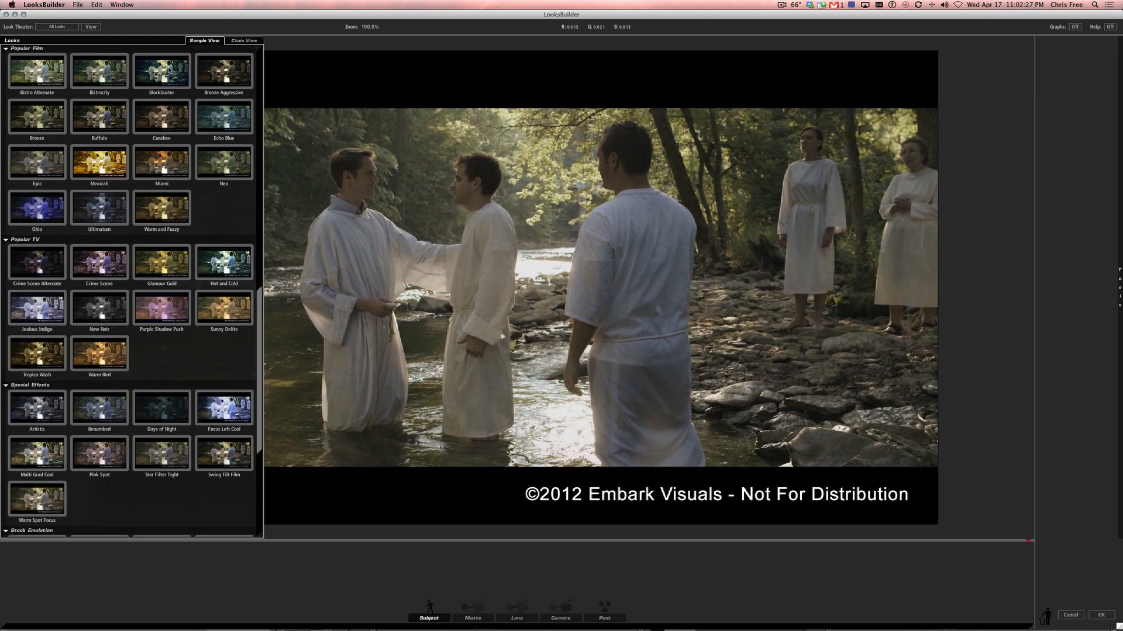
click(169, 69)
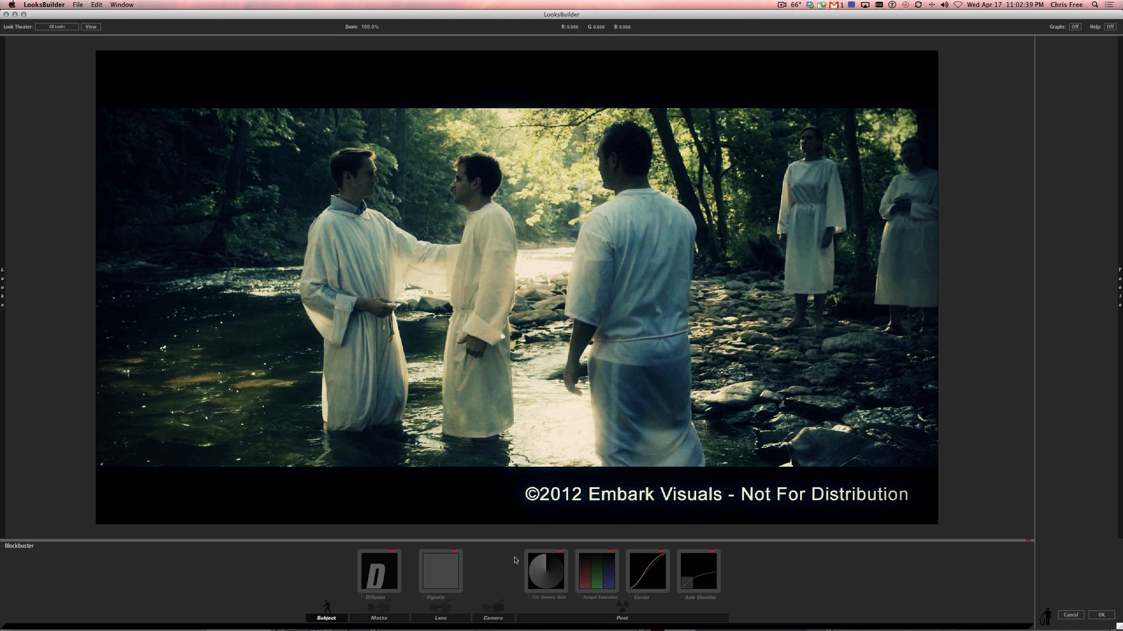
click(605, 574)
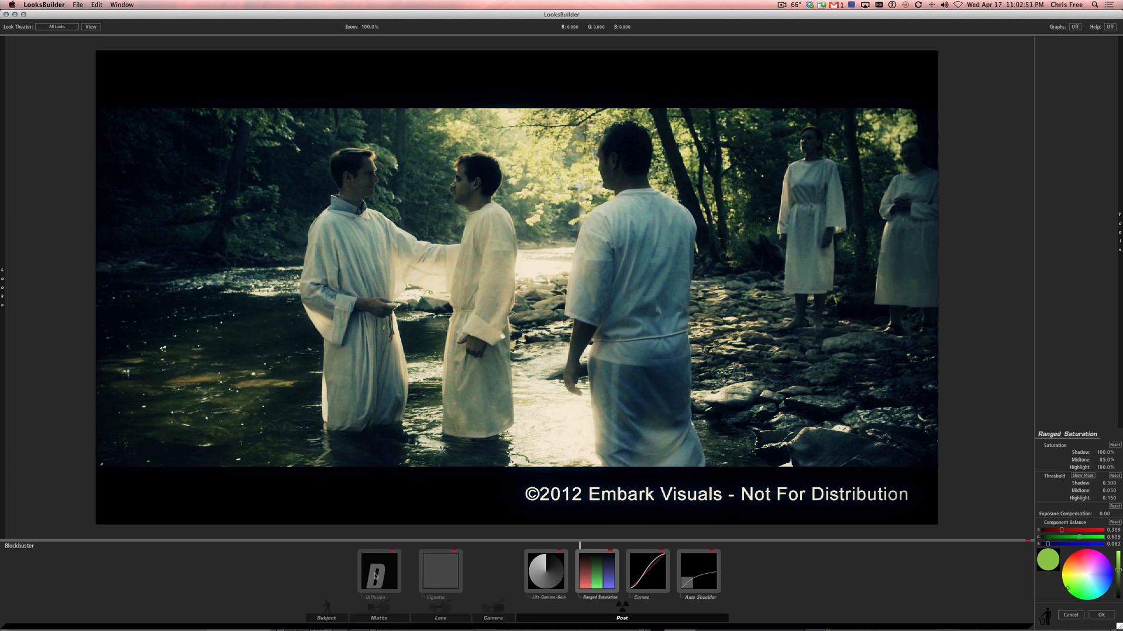
Toggle the Vignette and Diffusion tools off and on to compare their effect on the Blockbuster look.
drag(376, 577, 426, 572)
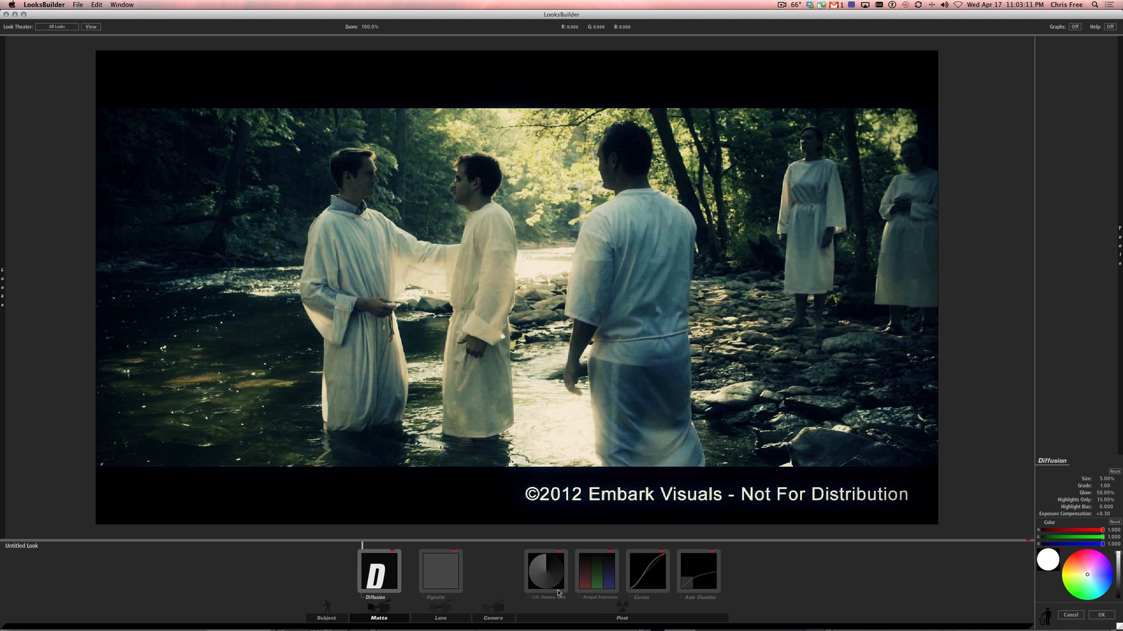
click(452, 554)
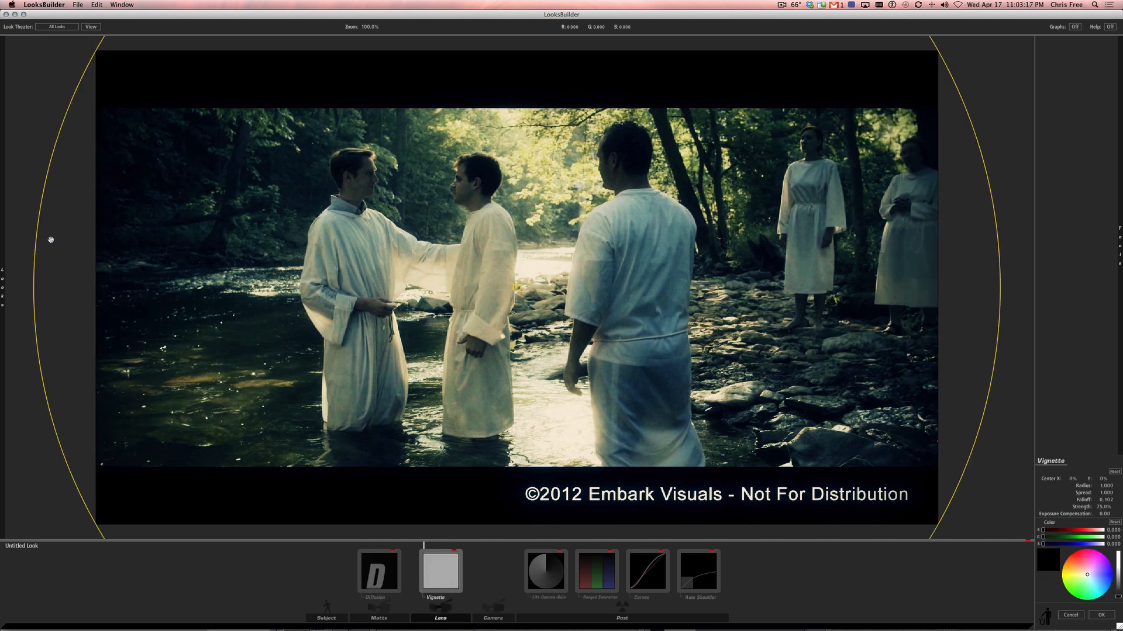
click(454, 552)
click(454, 552)
click(391, 552)
click(391, 551)
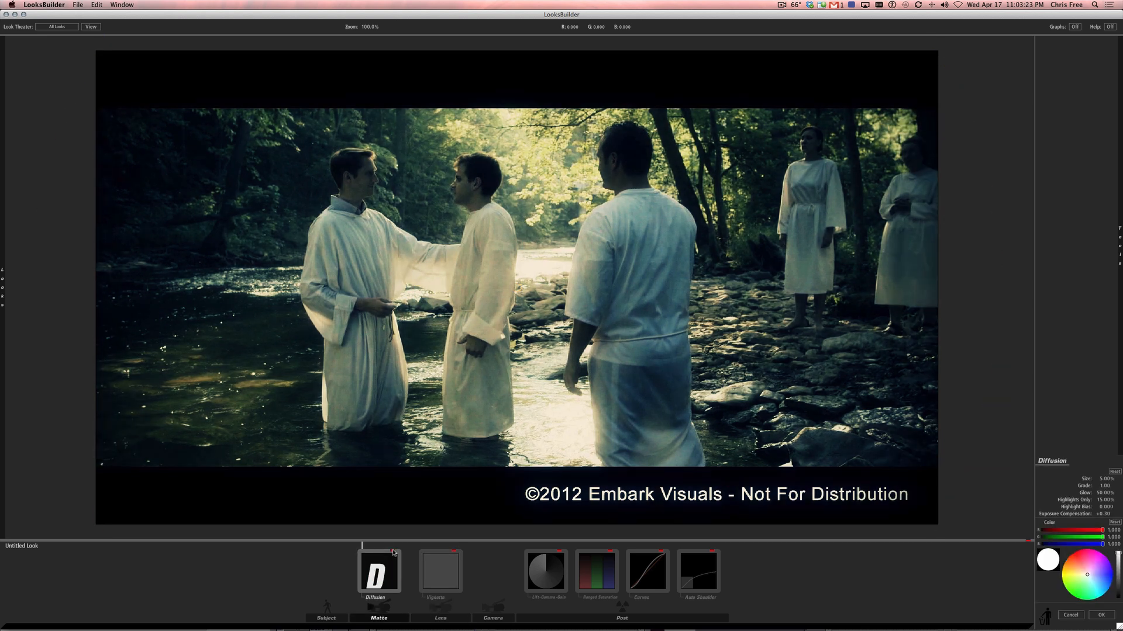
Toggle the Lift-Gamma-Gain and Ranged Saturation tools off and on to compare their effect on the look.
click(559, 552)
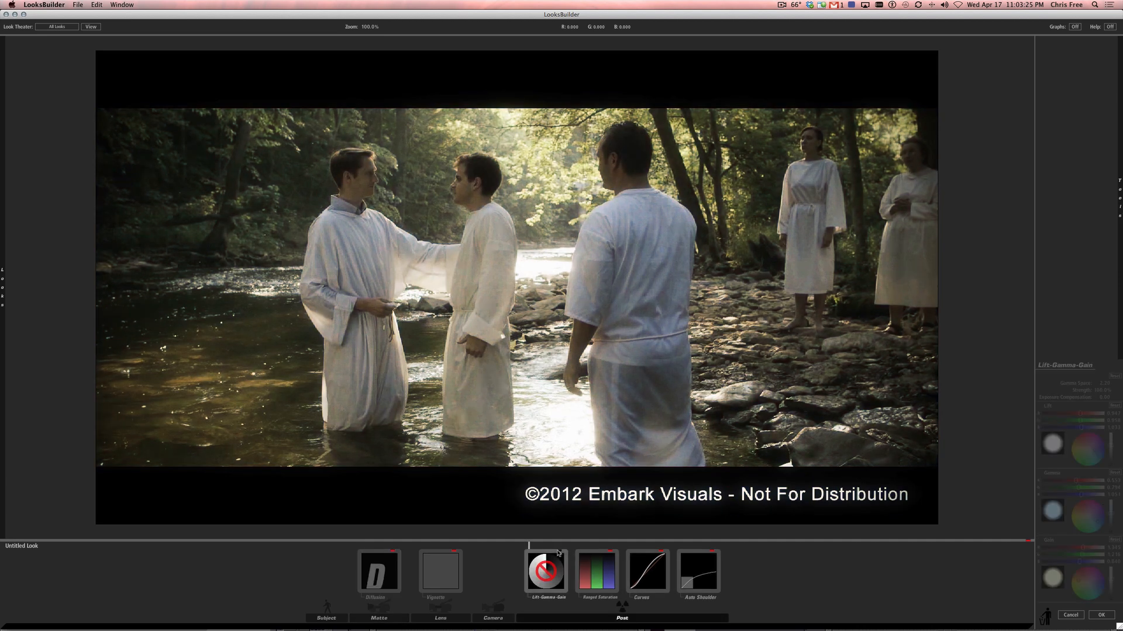
click(558, 551)
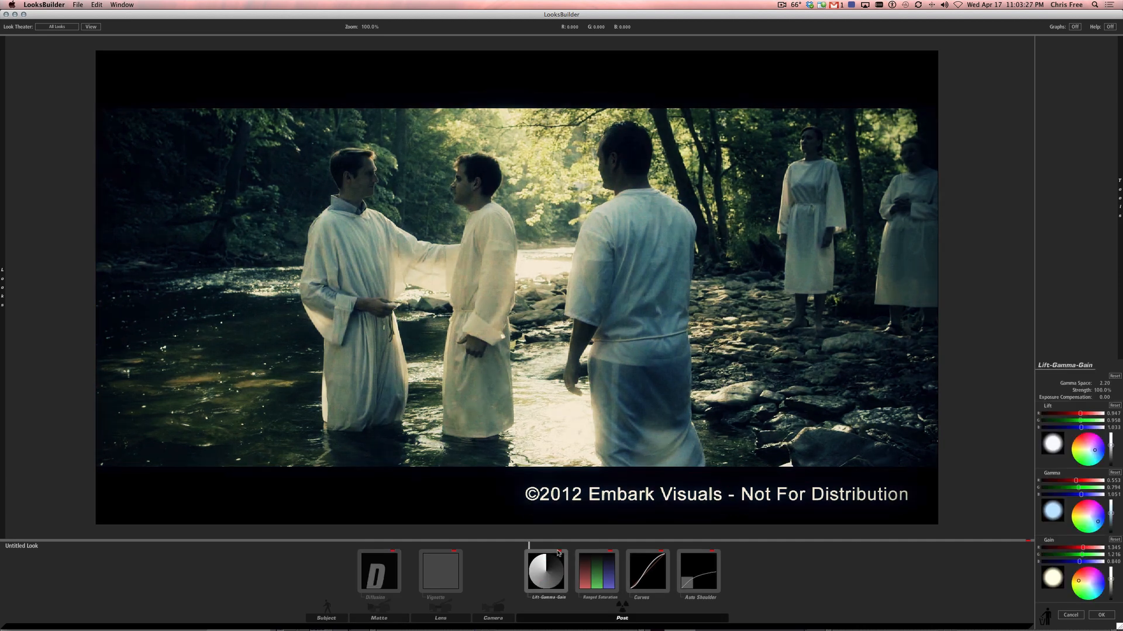
click(559, 551)
click(558, 552)
click(611, 554)
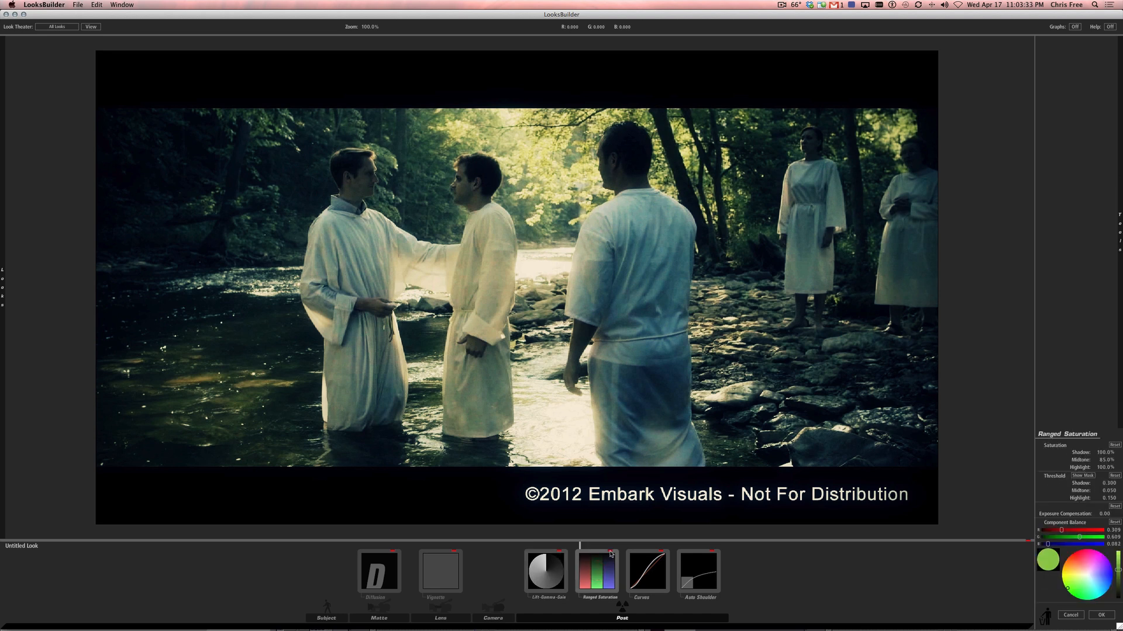
click(611, 554)
Reshape the RGB curve of the Curves tool into a steep S, lowering the shadows and raising the highlights.
click(644, 562)
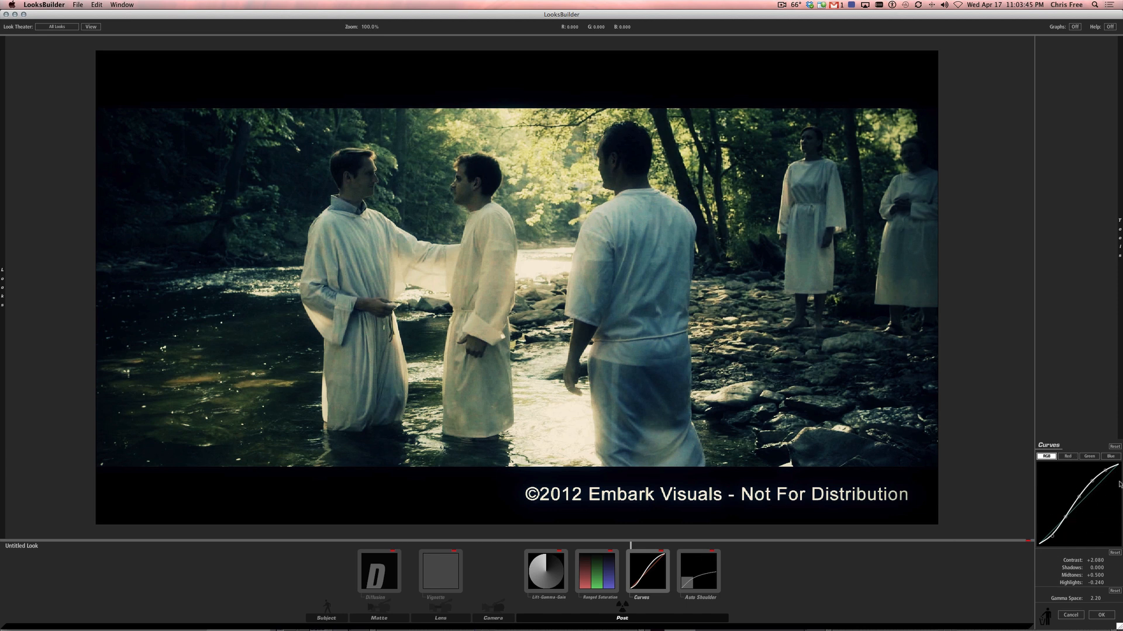
click(701, 579)
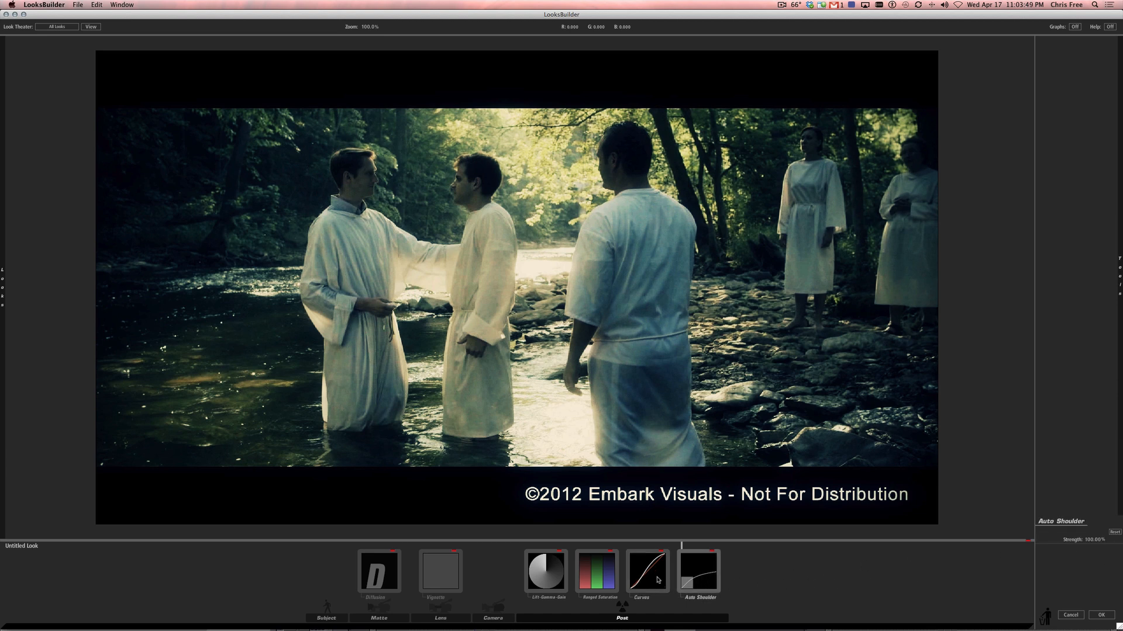
click(658, 580)
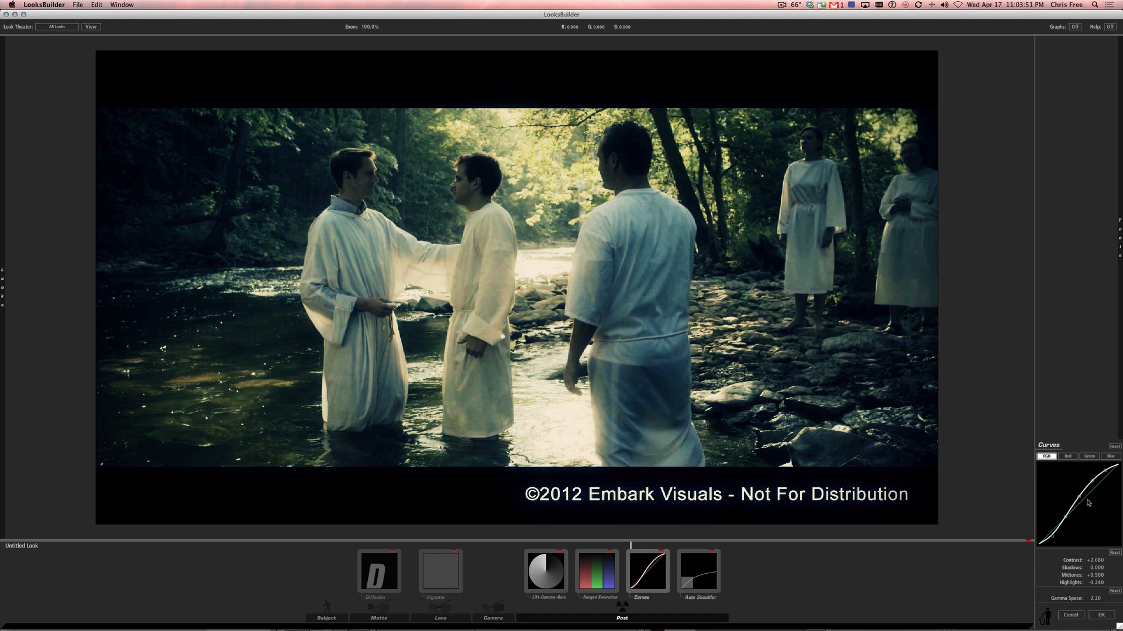
drag(1065, 516, 1065, 537)
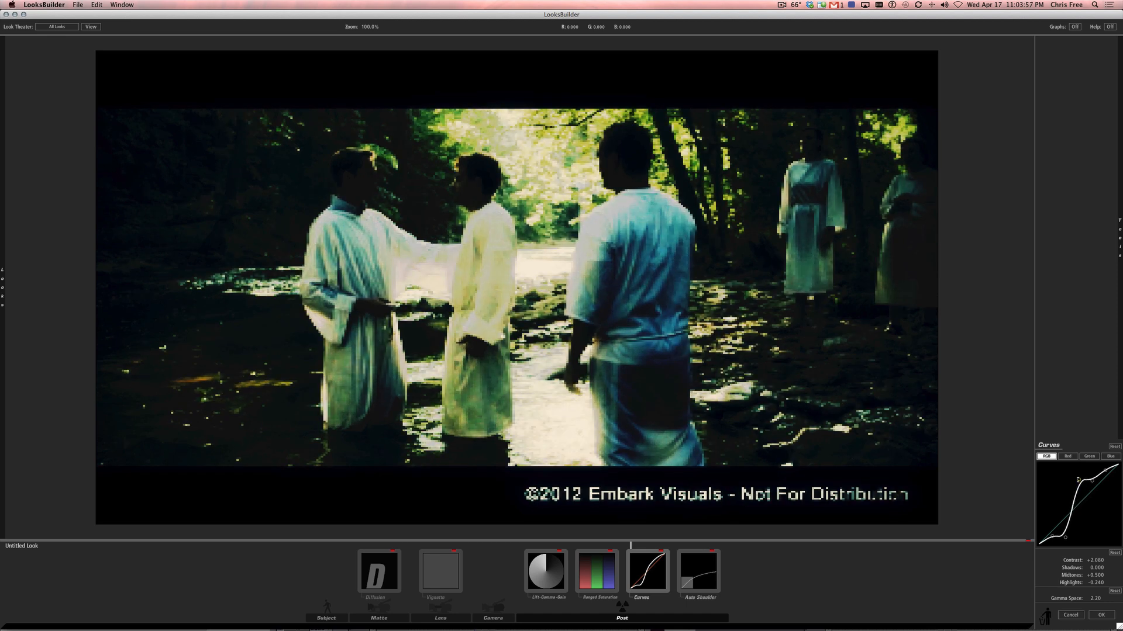
drag(1077, 493, 1079, 477)
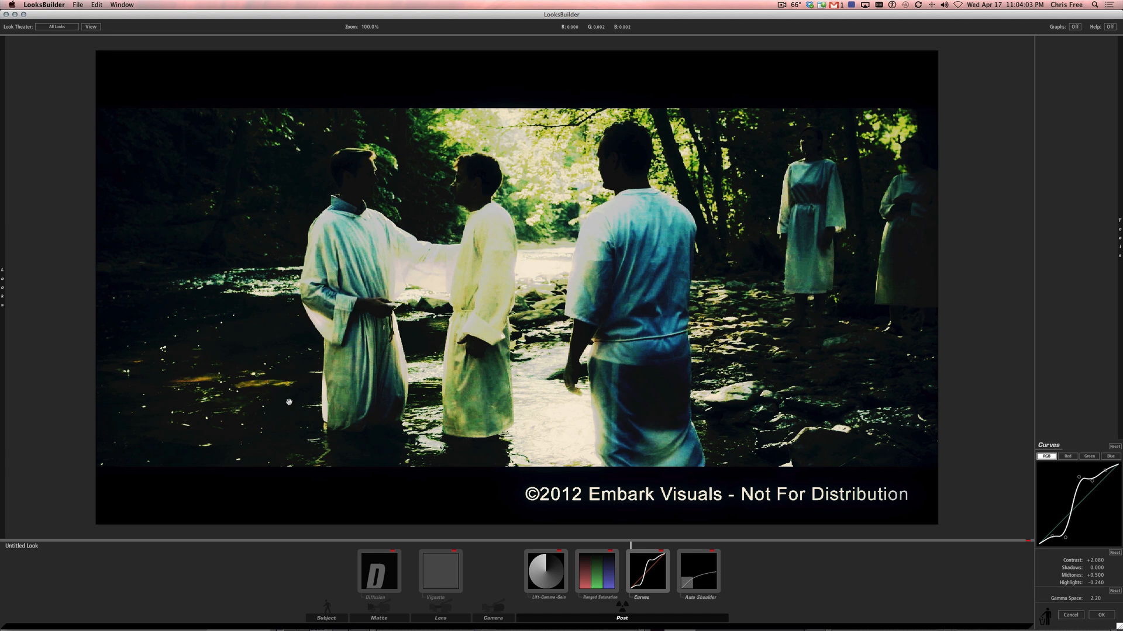
Discard the edited look to return to Final Cut Pro and decline saving the project.
key(super+Tab)
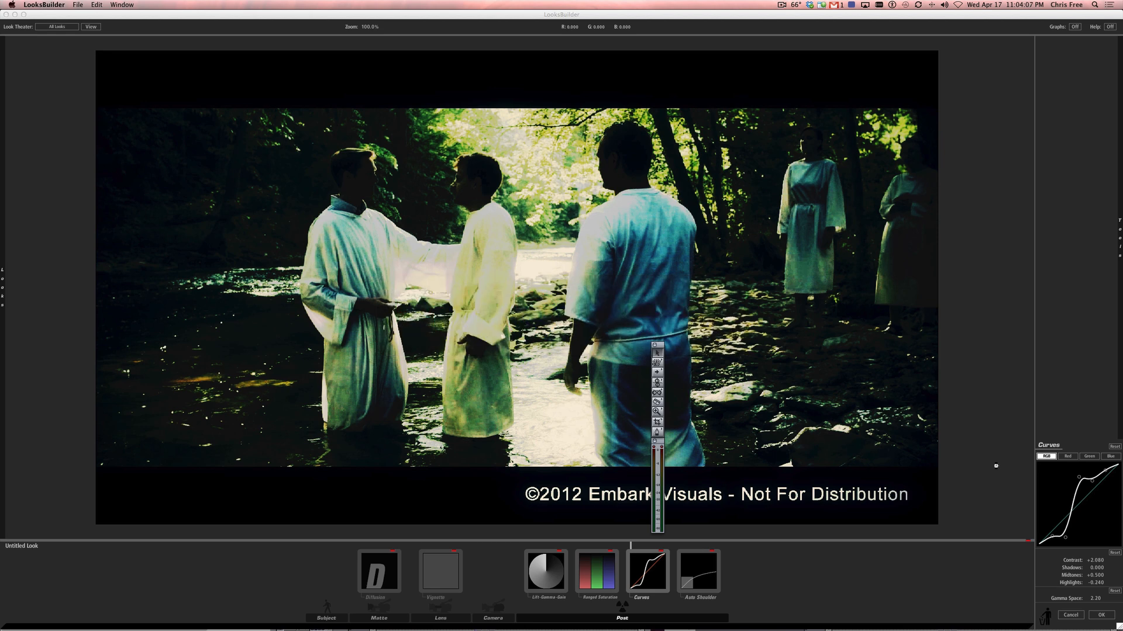
key(super+Tab)
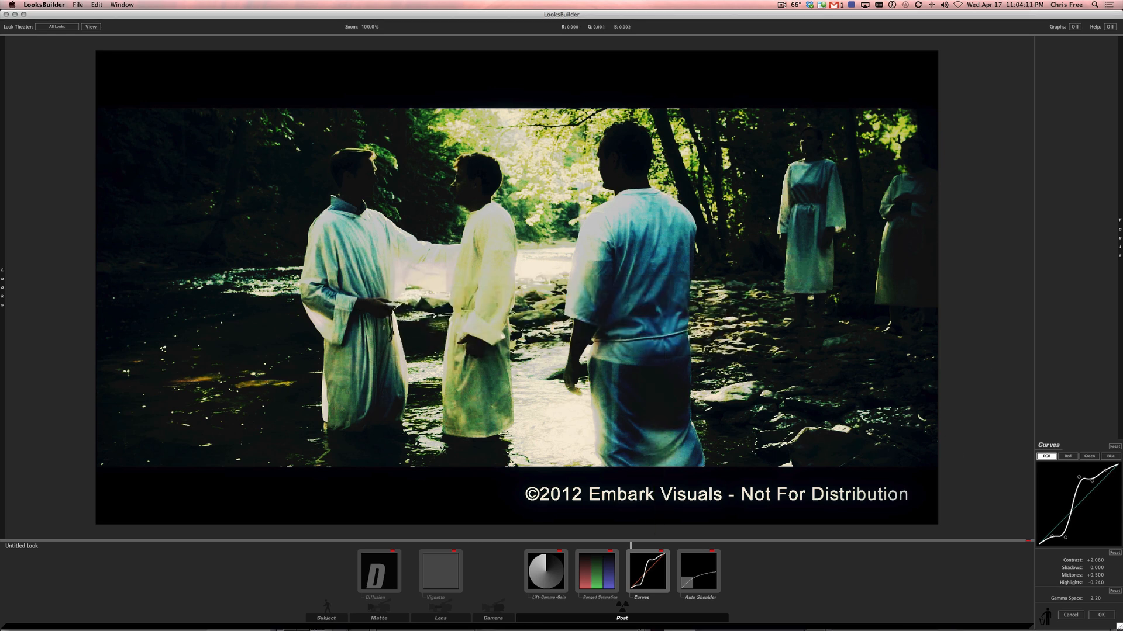
mouse_move(7, 66)
mouse_move(2, 173)
click(1071, 616)
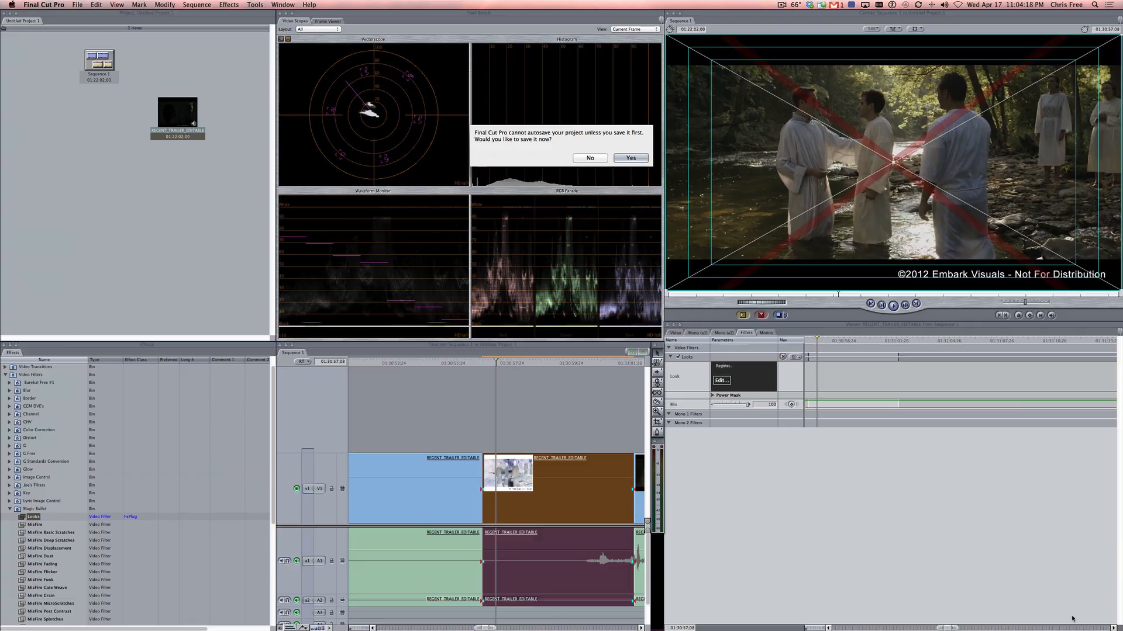
click(592, 158)
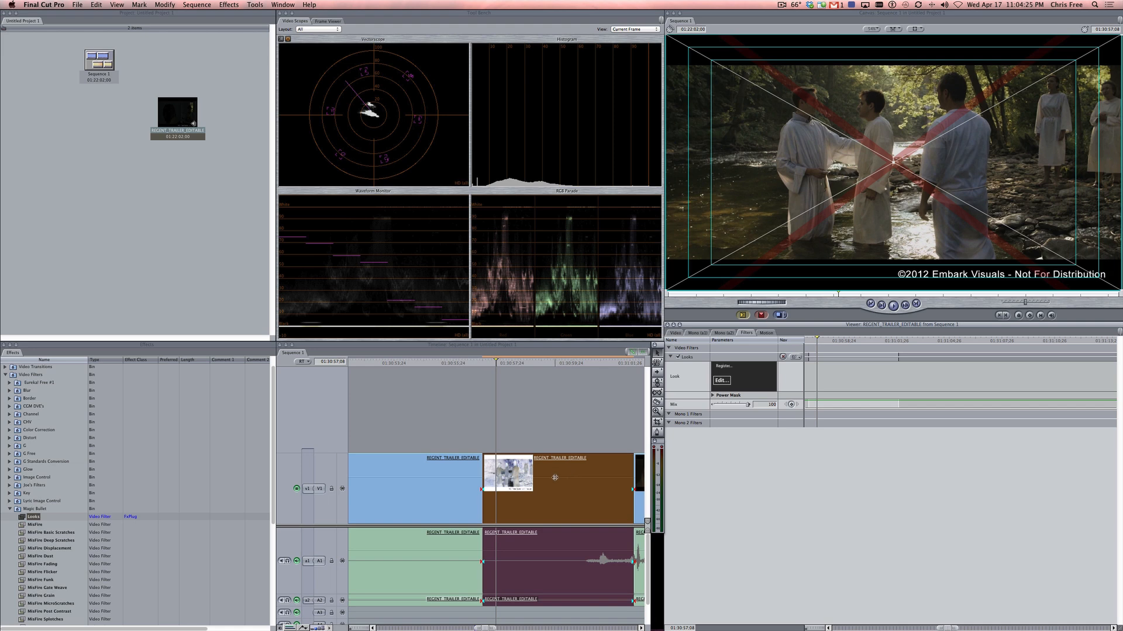
Disable the Looks filter on the river clip and apply the Warm and Fuzzy preset from Popular Film in its editor.
click(678, 357)
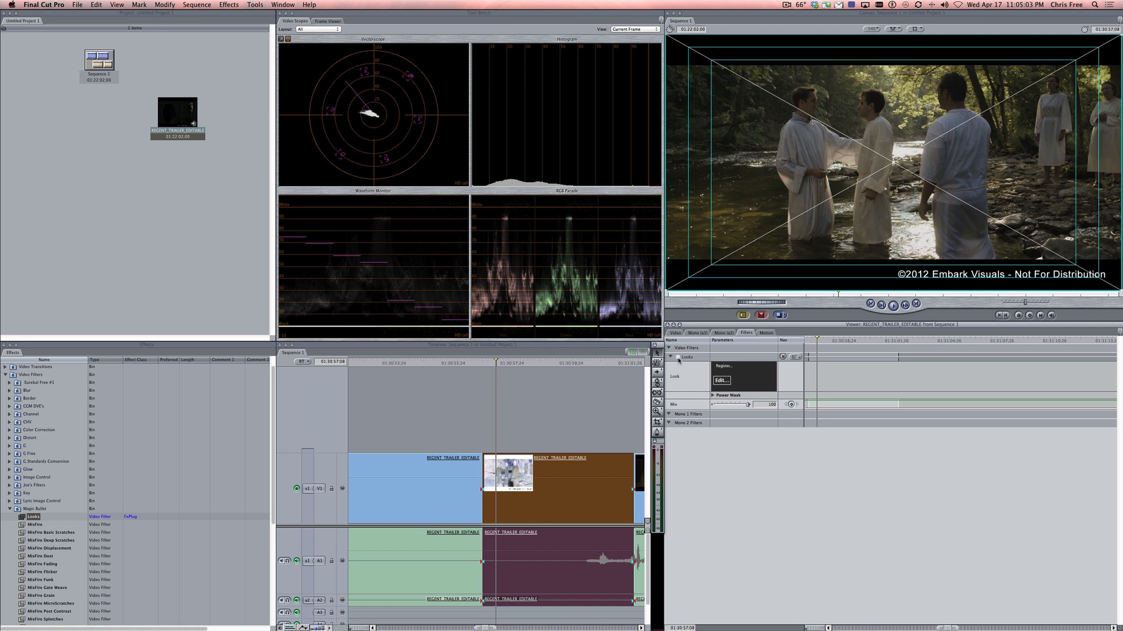
click(722, 381)
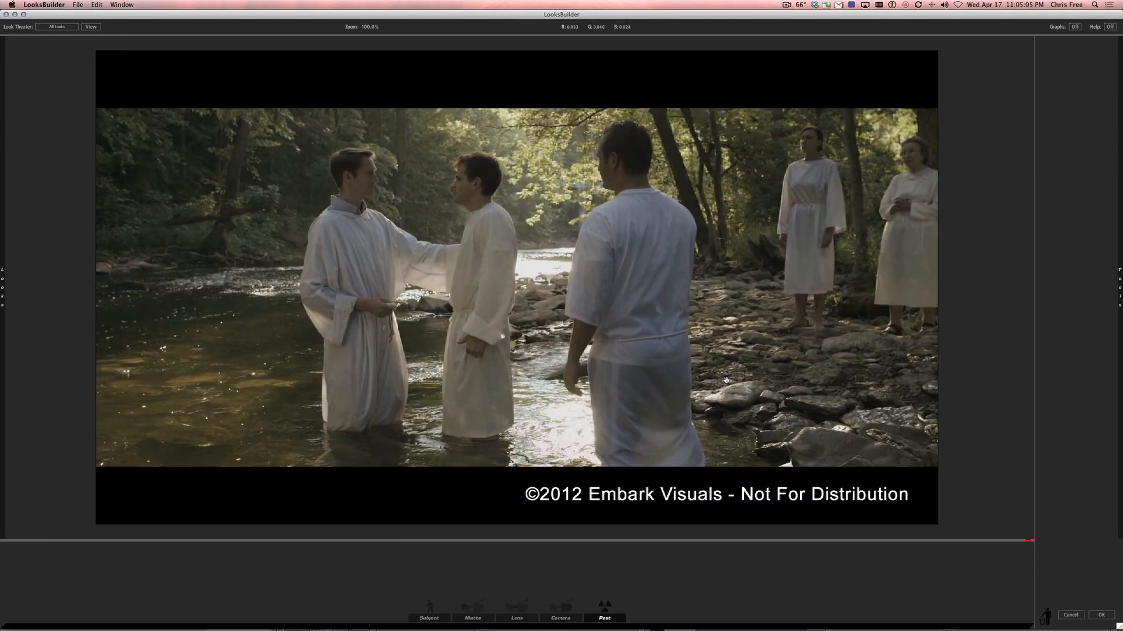
mouse_move(2, 89)
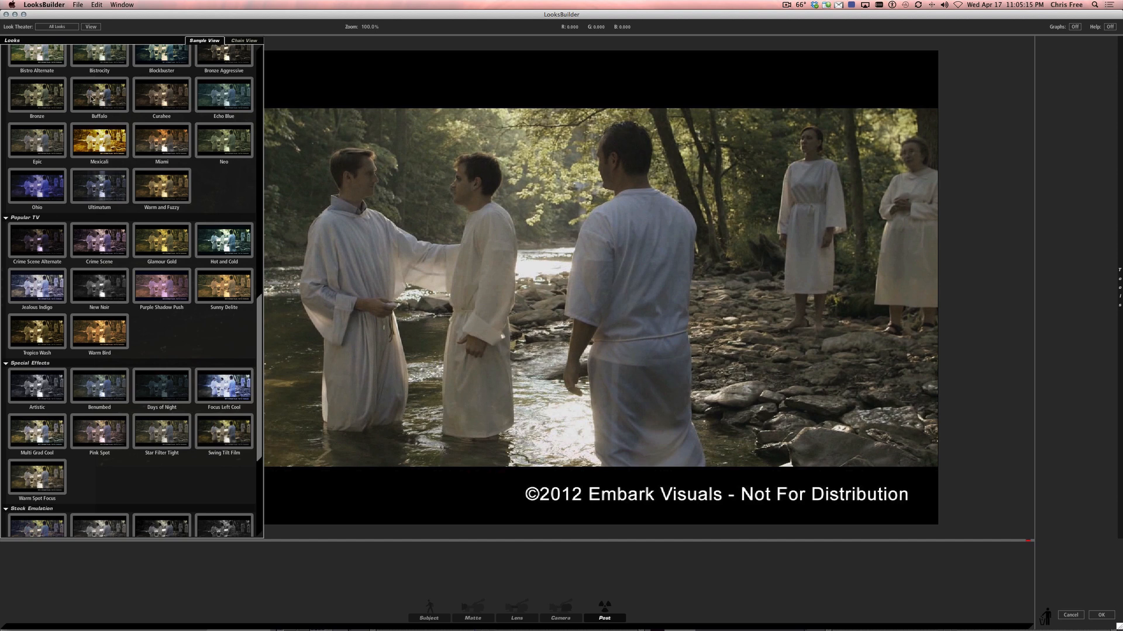
click(159, 195)
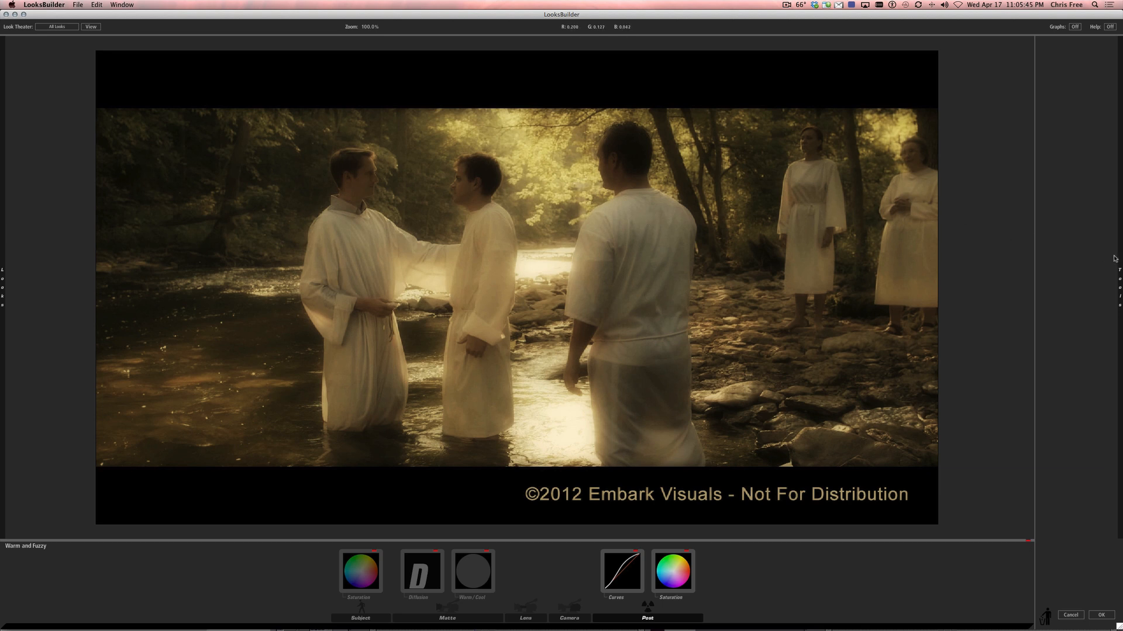
Add a Spot Exposure tool from the Subject tools to the look.
mouse_move(1118, 259)
mouse_move(1119, 72)
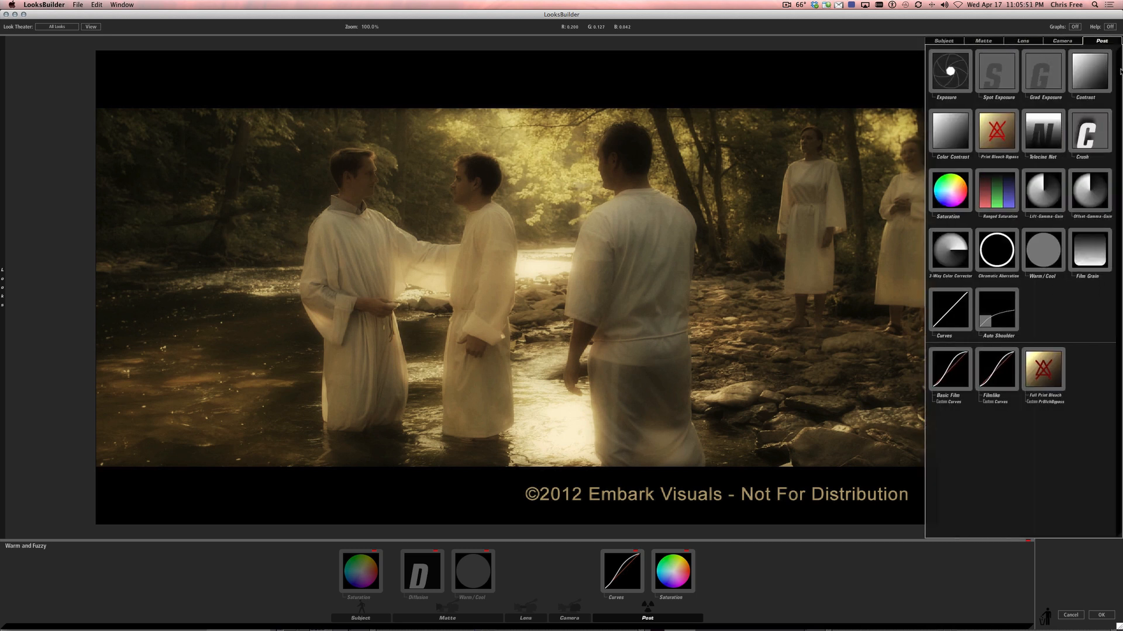
click(950, 43)
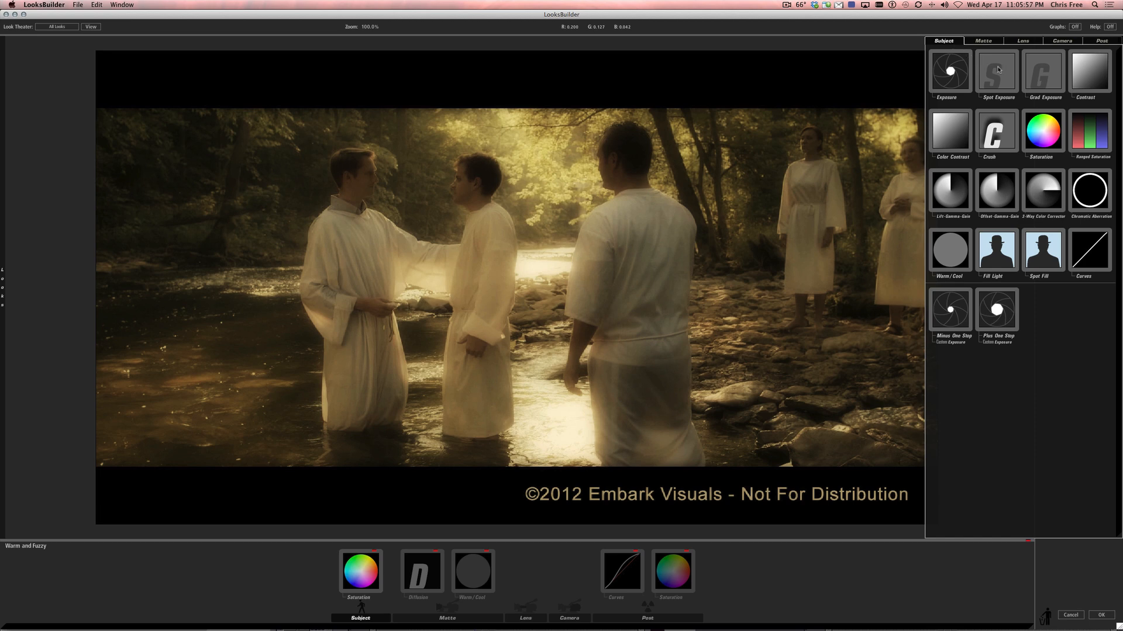
drag(1000, 69, 356, 286)
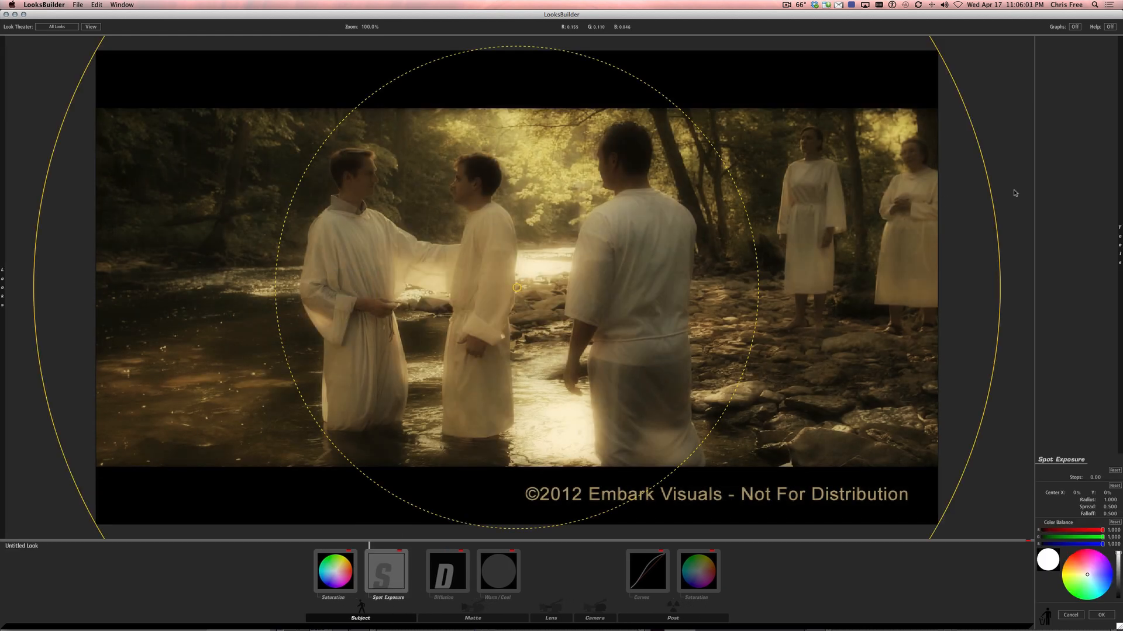
Fit the spot exposure around the leftmost man's head with a radius of about 0.174 and set it to +1.00 stops.
drag(990, 186, 687, 257)
drag(529, 245, 365, 153)
drag(494, 97, 396, 157)
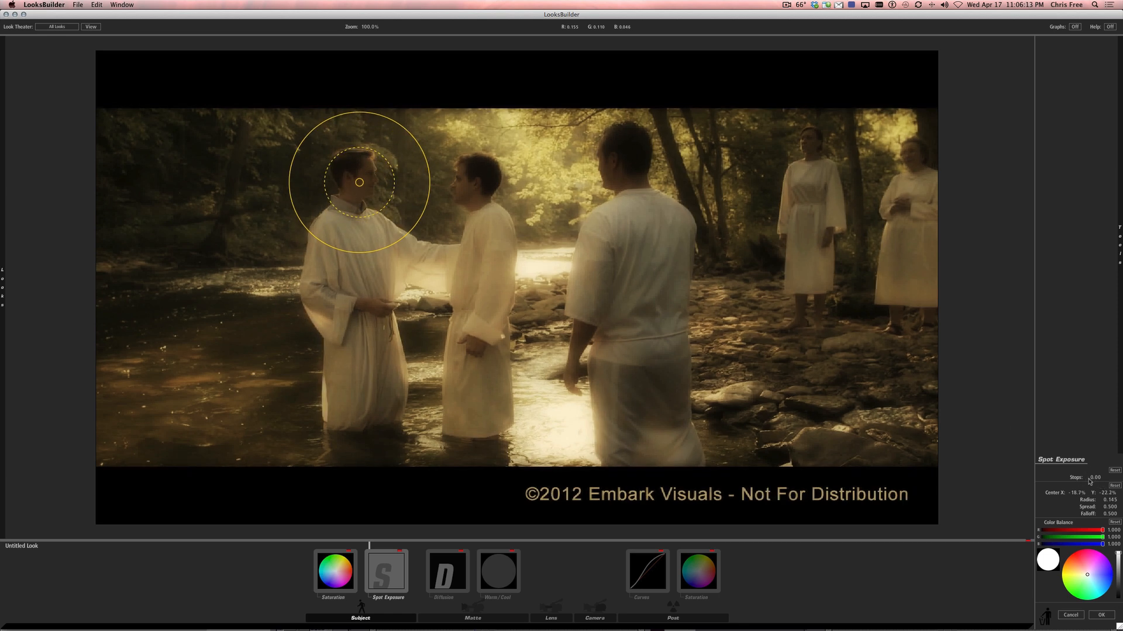
drag(1094, 478, 1111, 477)
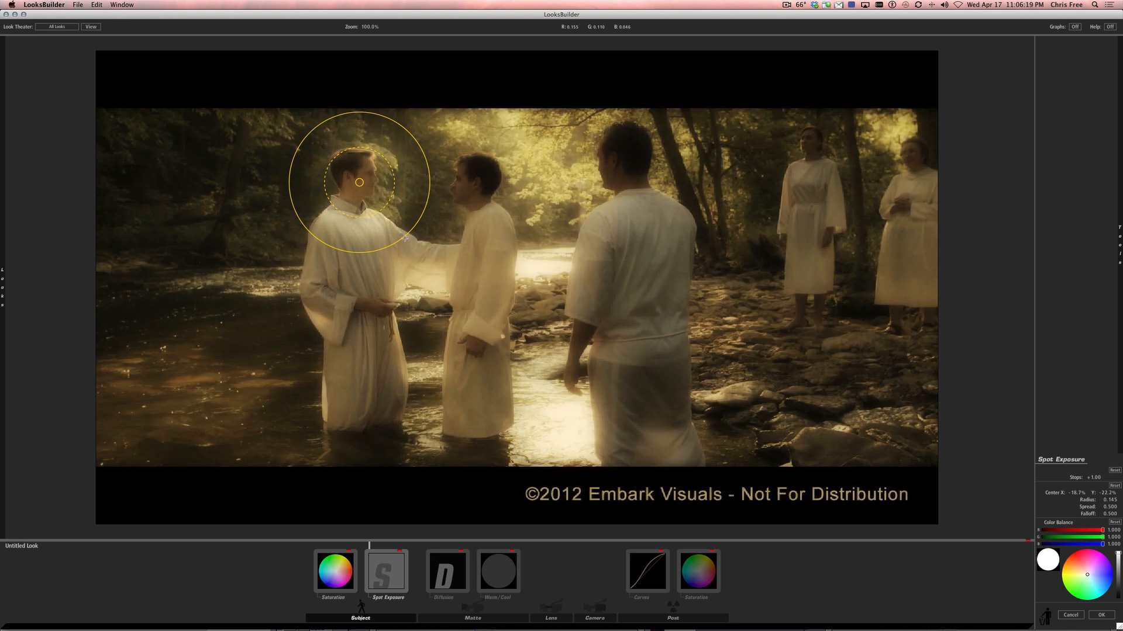
drag(404, 239, 412, 255)
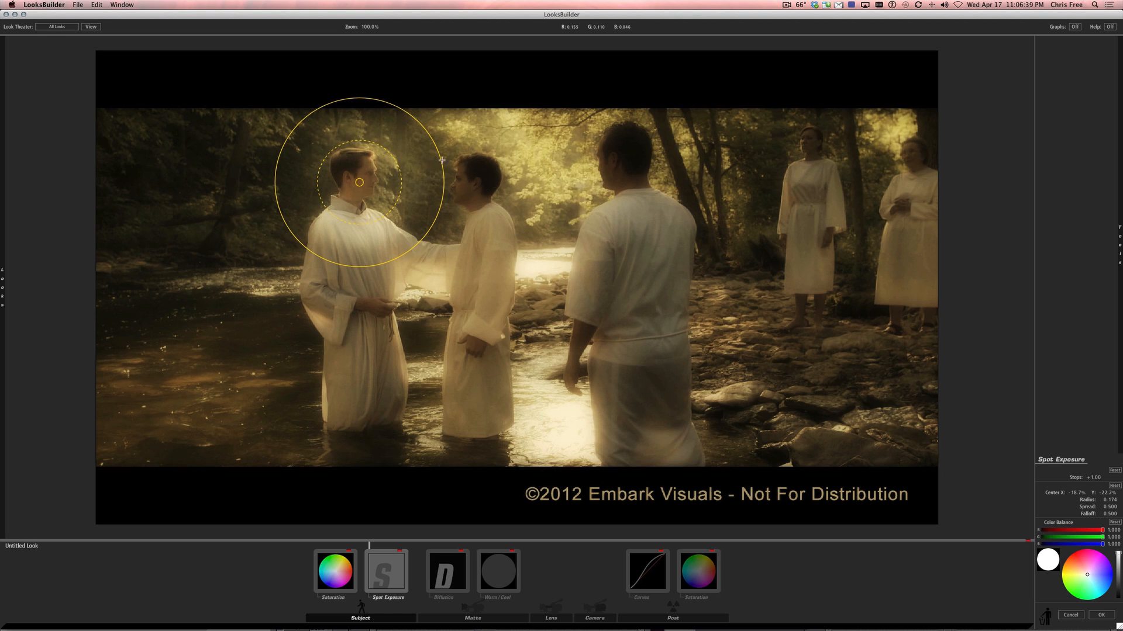
Add a Grad Exposure tool from the Subject tools with a vertical gradient through the image center, and set it to -1.00 stops.
mouse_move(1120, 316)
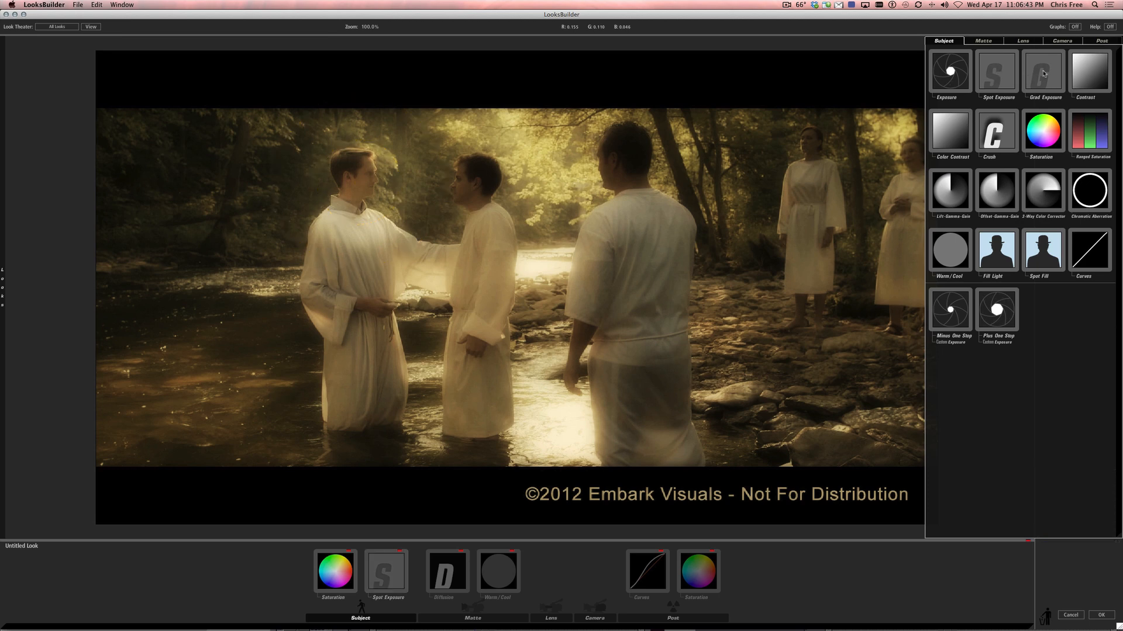
drag(1045, 82, 363, 308)
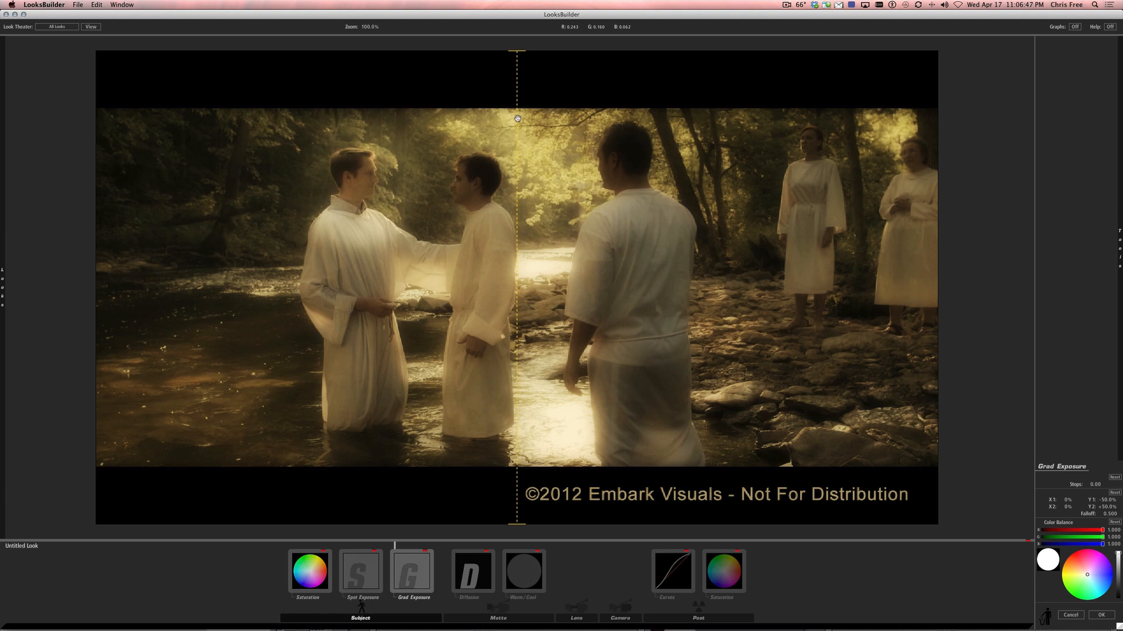
drag(516, 51, 511, 176)
drag(510, 246, 513, 132)
mouse_move(1096, 485)
mouse_down()
mouse_move(1057, 485)
mouse_move(1085, 485)
mouse_up()
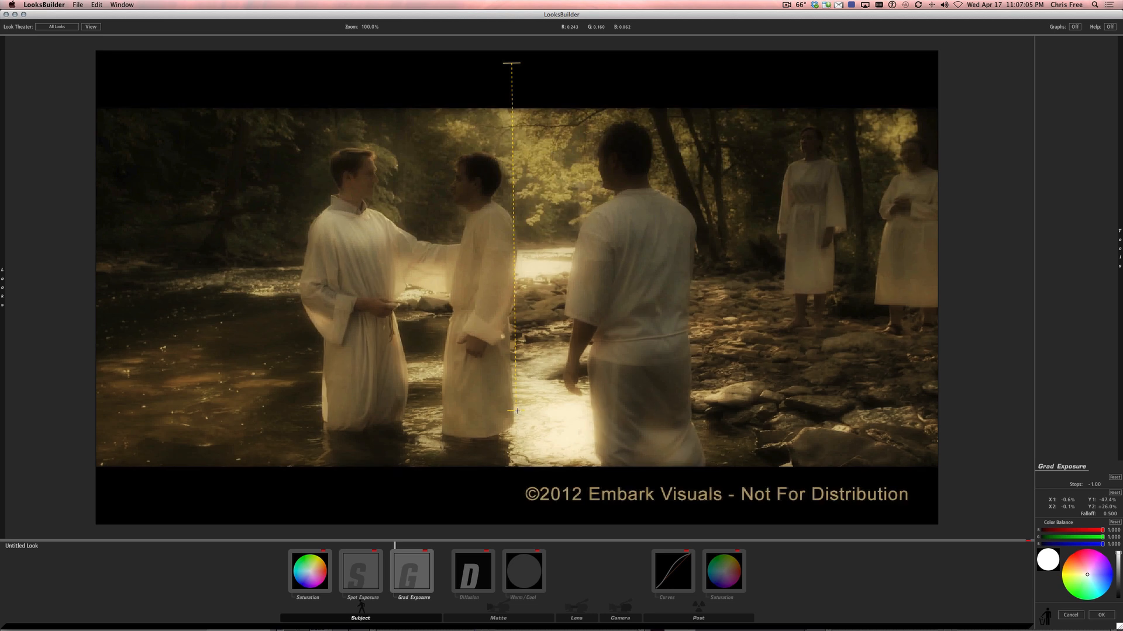
Lengthen the exposure gradient and shift it upward to Y1 about -62% and Y2 about +36%, and tint its color balance strongly blue.
drag(517, 411, 516, 528)
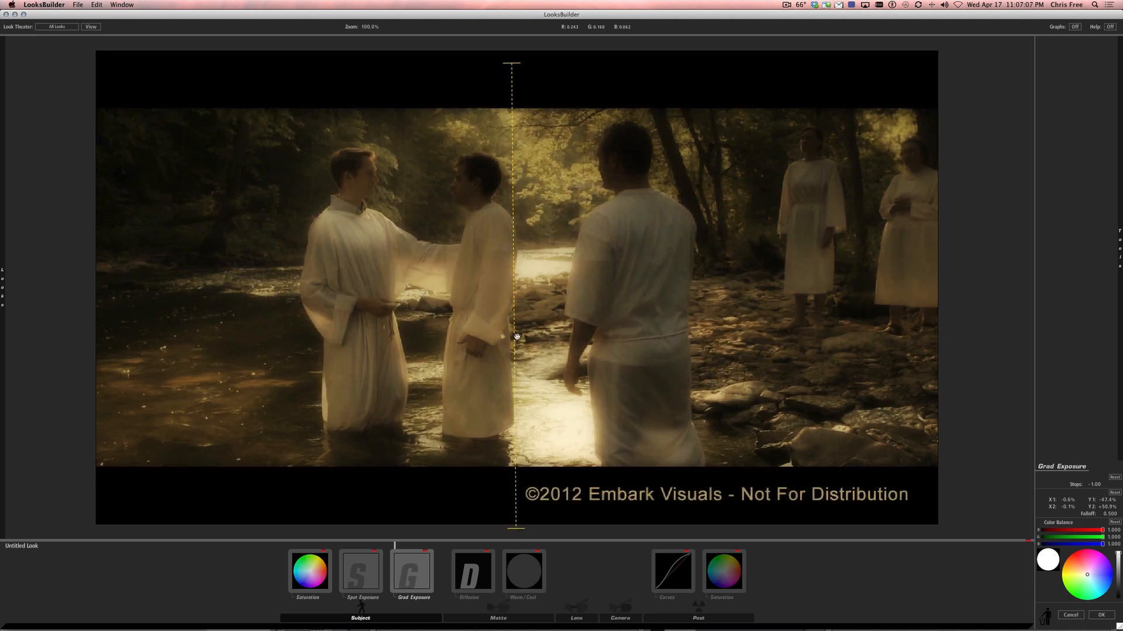
drag(517, 337, 515, 266)
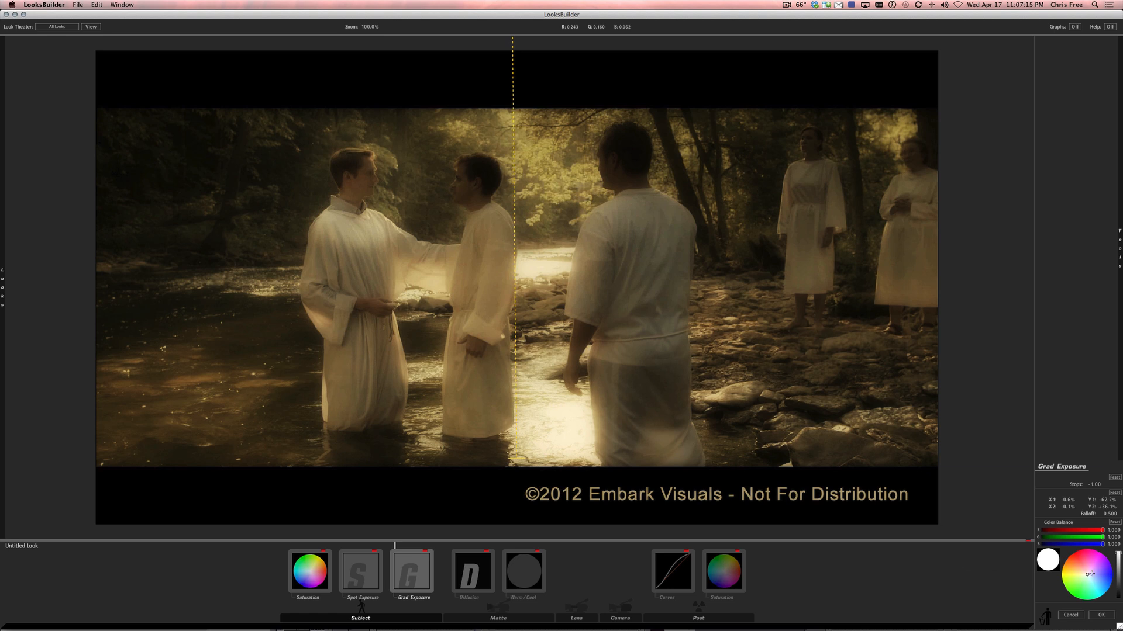
drag(1087, 575, 1110, 575)
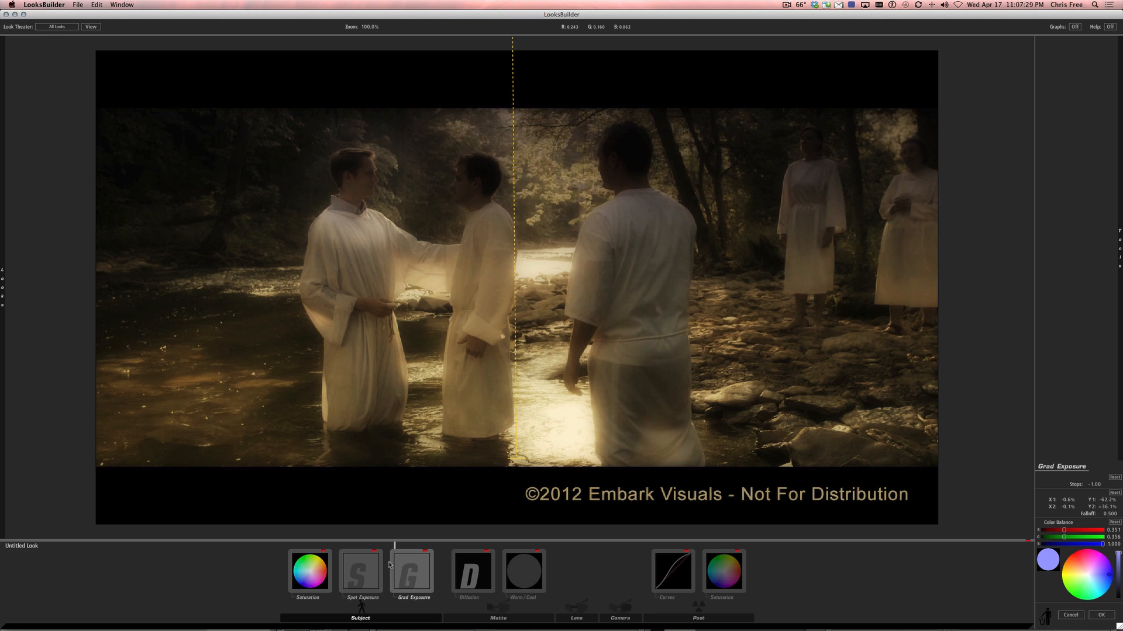
Disable every tool in the look except Grad Exposure: both Saturation tools, Spot Exposure, Diffusion, Warm/Cool and Curves.
click(374, 551)
click(321, 551)
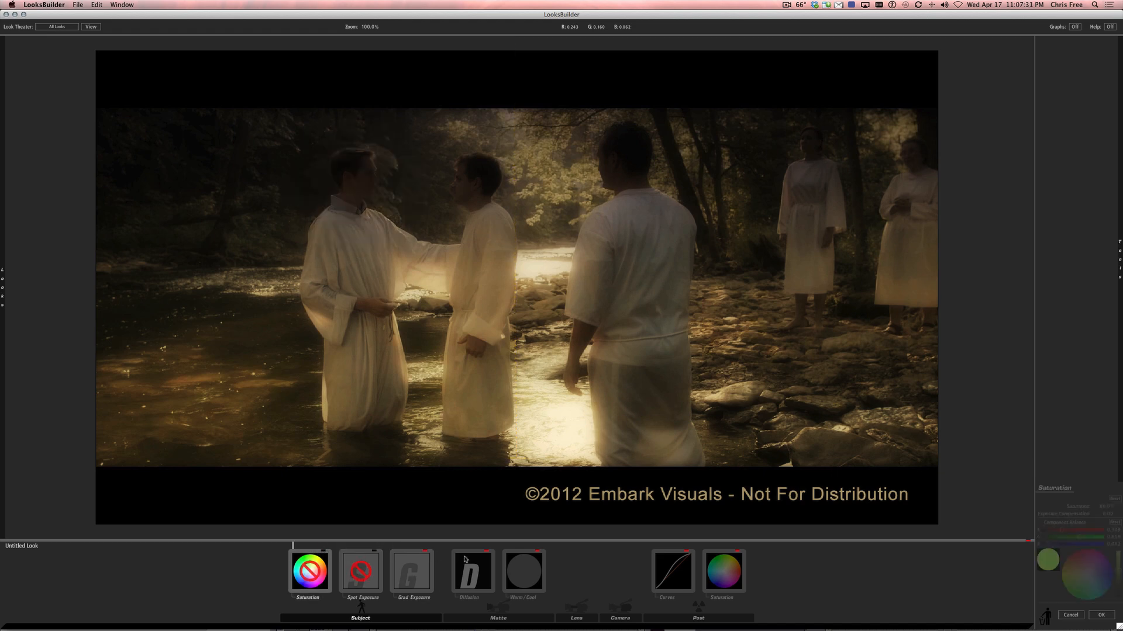
click(487, 552)
click(539, 552)
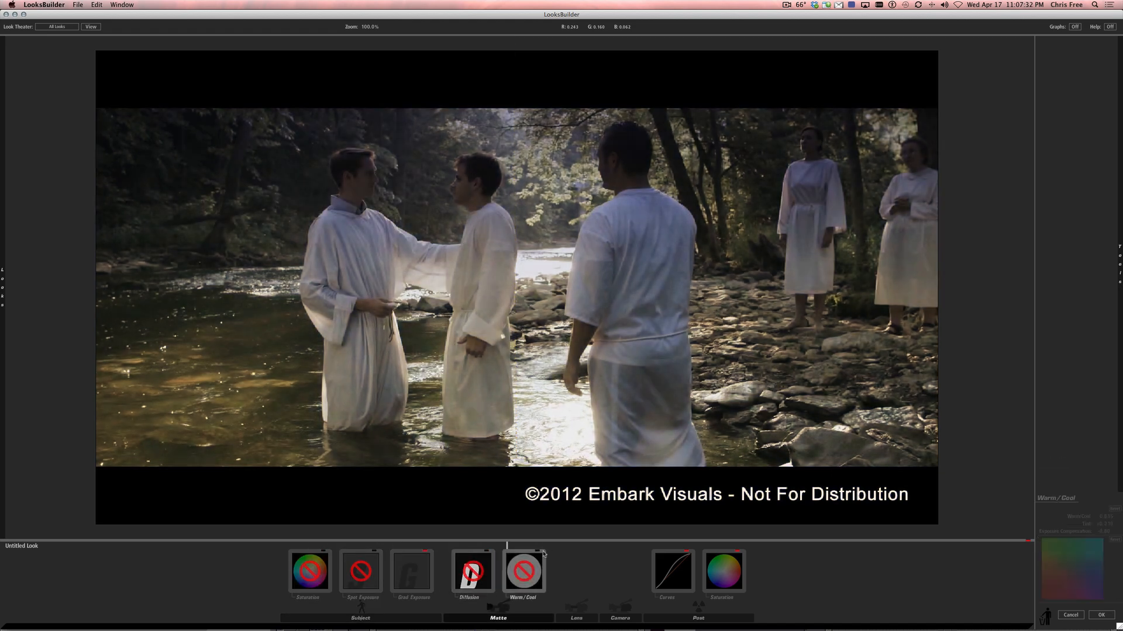
click(687, 552)
click(738, 552)
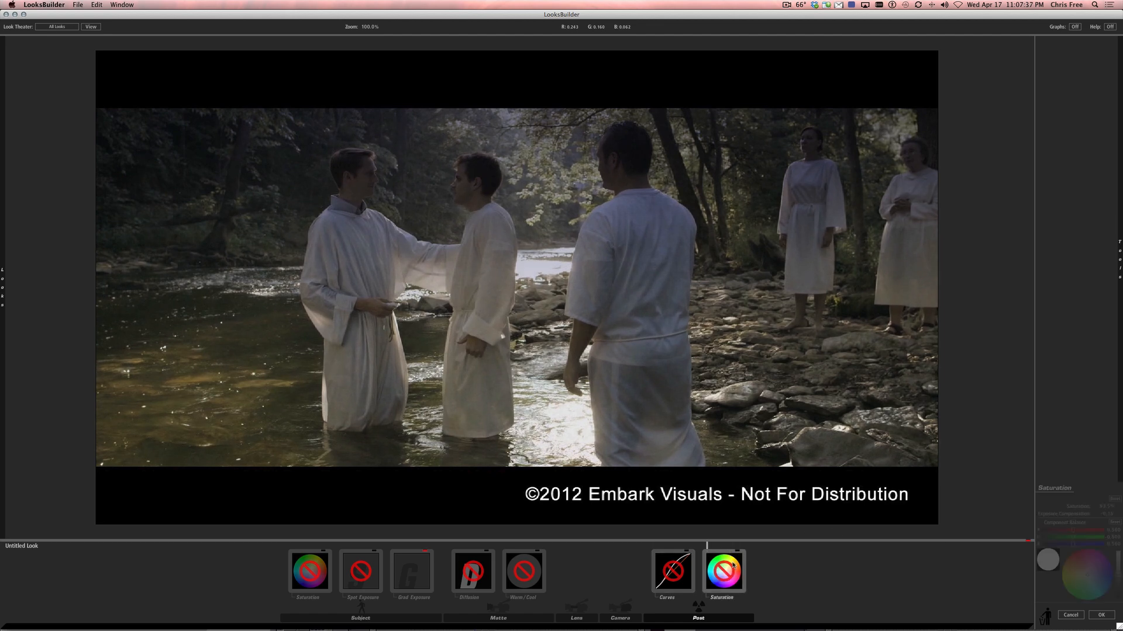
Toggle the Grad Exposure tool off and on to compare its effect, and leave it disabled.
click(425, 552)
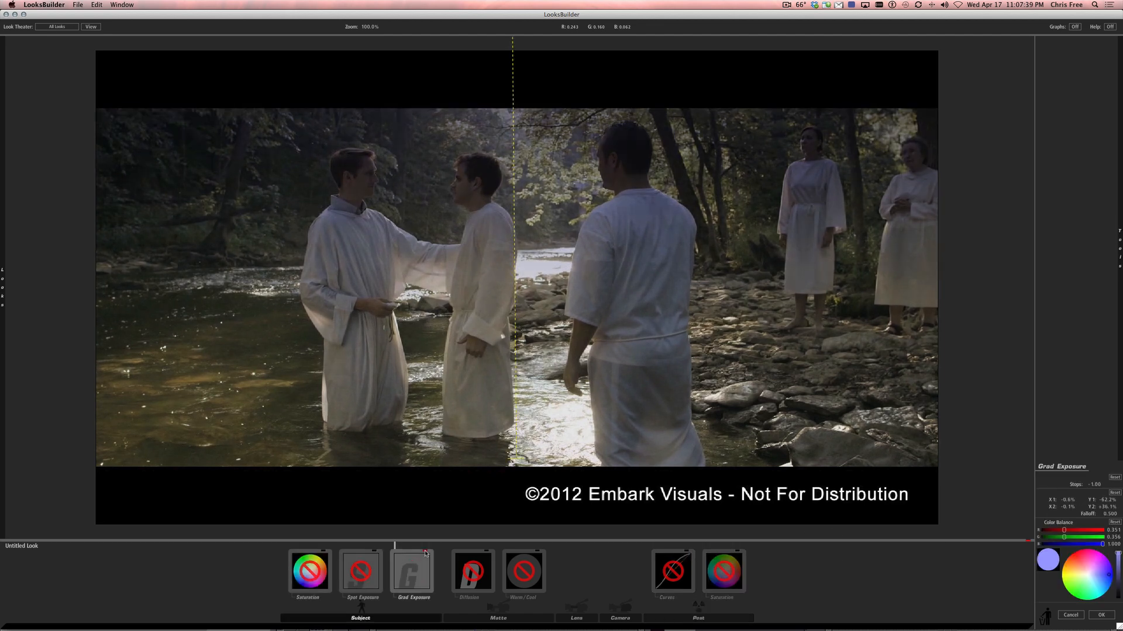
click(426, 552)
click(426, 553)
click(426, 553)
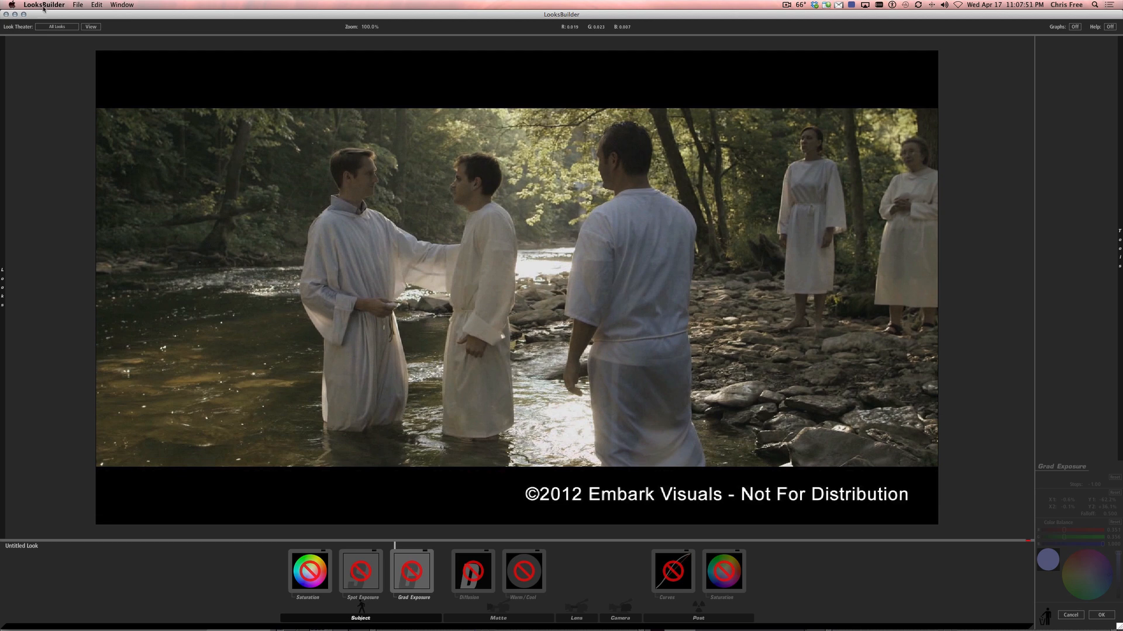
click(789, 5)
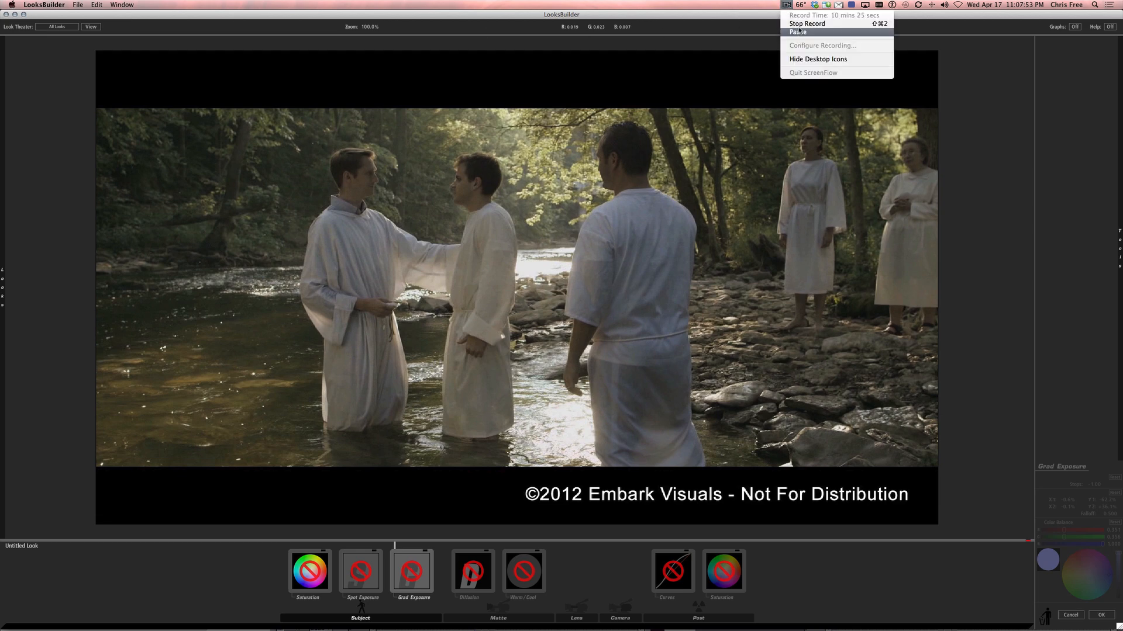